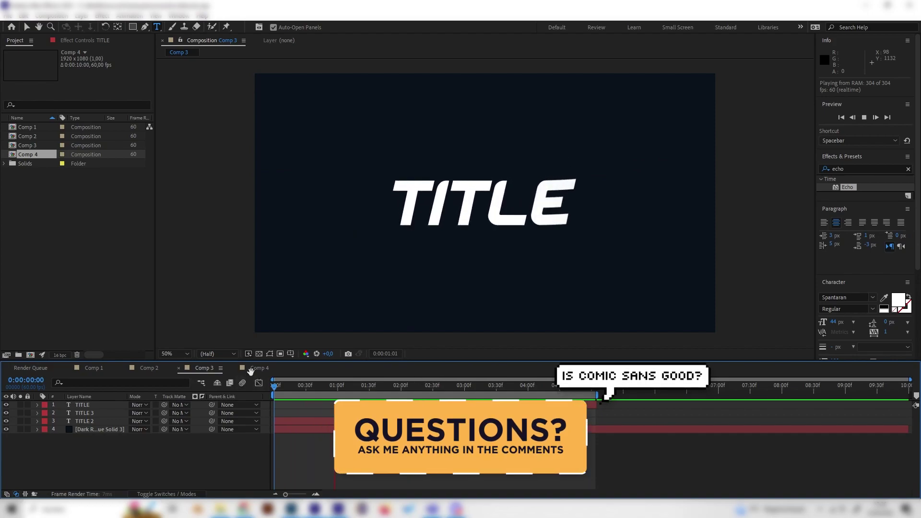
- Create a text layer reading "EFFECT" in Comp 4
{"action": "left_click", "coordinate": [256, 368]}
{"action": "right_click", "coordinate": [134, 424]}
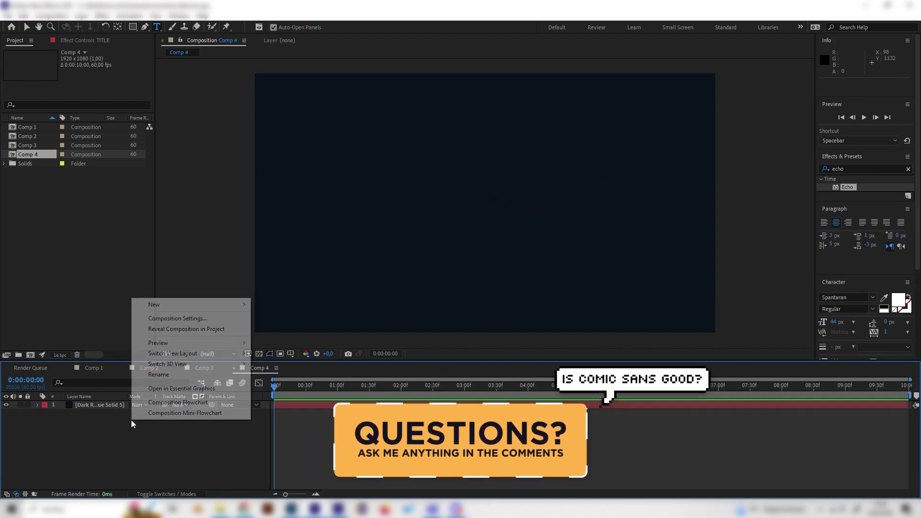
{"action": "mouse_move", "coordinate": [192, 304]}
{"action": "left_click", "coordinate": [271, 319]}
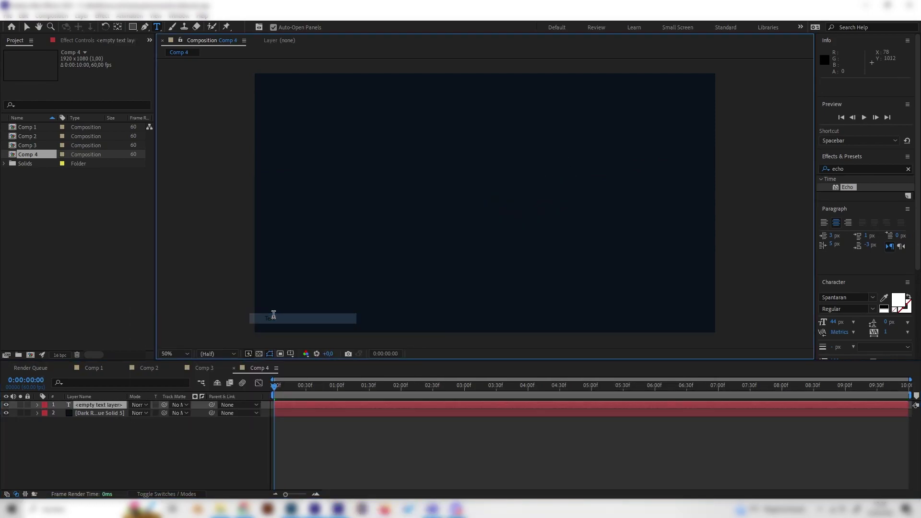
{"action": "type", "text": "effe"}
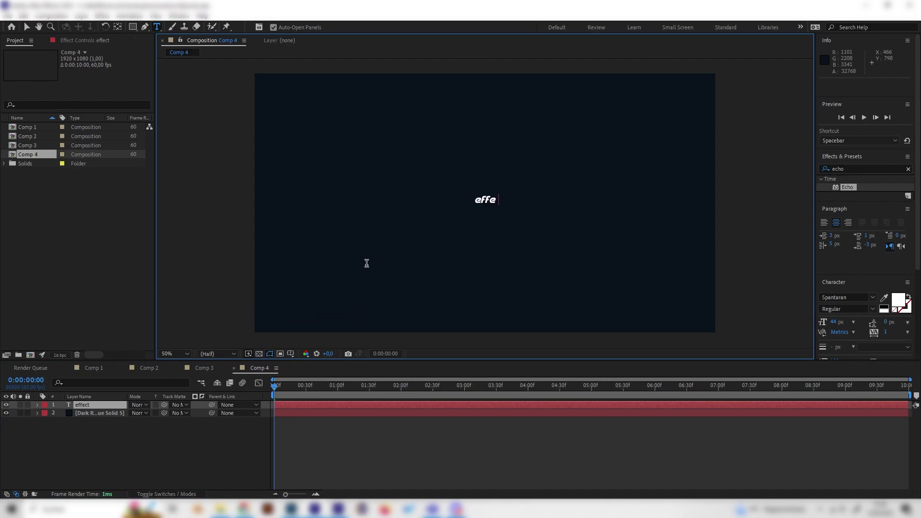
{"action": "key", "text": "BackSpace"}
{"action": "type", "text": "EFFECT"}
- Scale the EFFECT text layer to 589% and centre it horizontally and vertically in the composition
{"action": "left_click", "coordinate": [118, 406]}
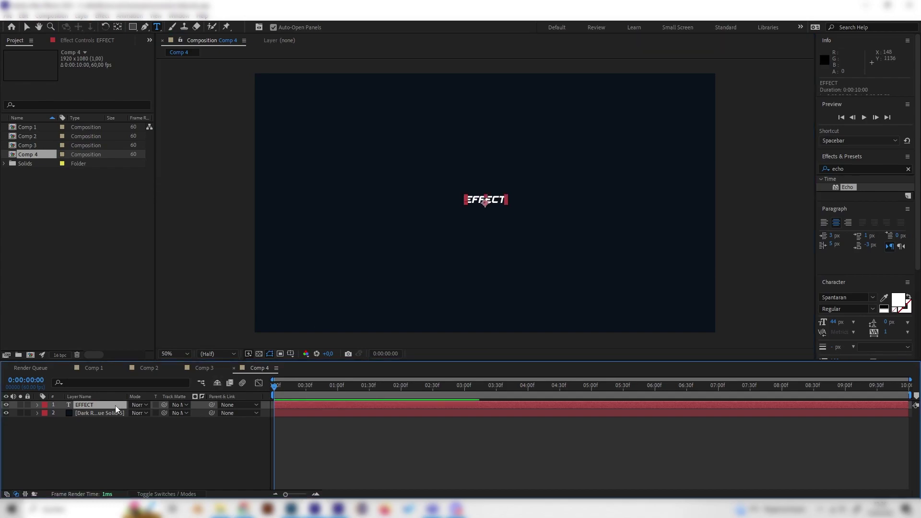
{"action": "key", "text": "s"}
{"action": "left_click_drag", "start_coordinate": [163, 411], "coordinate": [388, 412]}
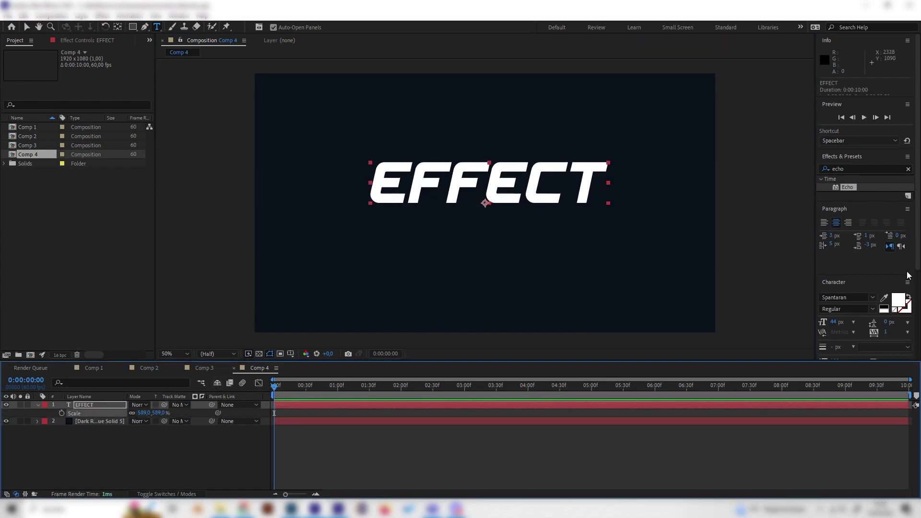
{"action": "scroll", "coordinate": [908, 299], "scroll_direction": "down", "scroll_amount": 5}
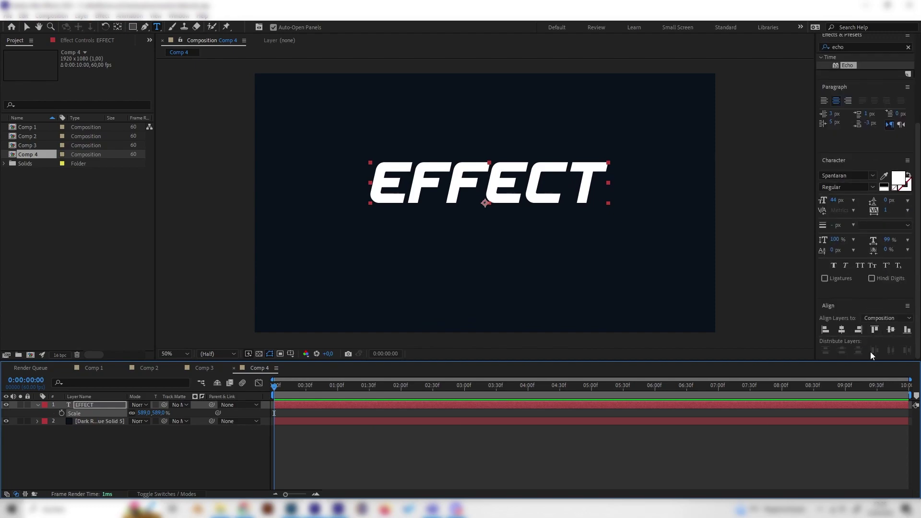
{"action": "left_click", "coordinate": [842, 330]}
{"action": "left_click", "coordinate": [891, 330]}
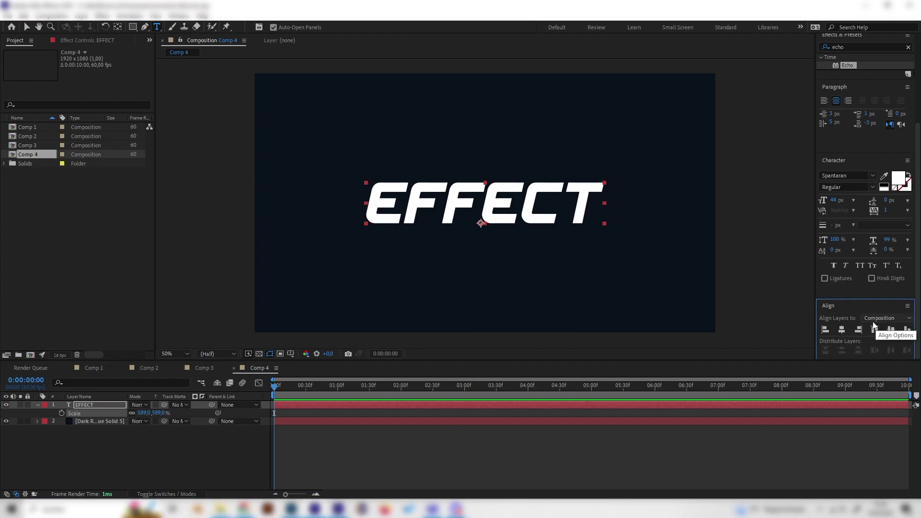
{"action": "left_click", "coordinate": [181, 16]}
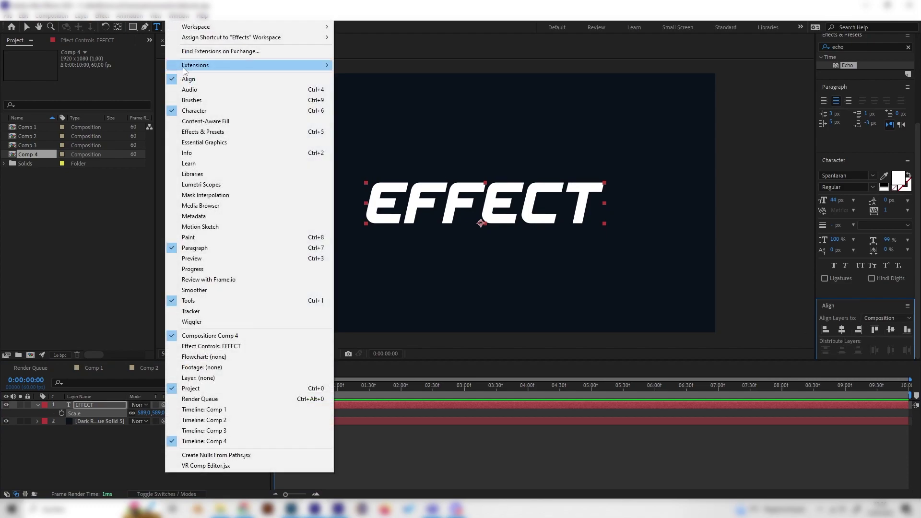
{"action": "left_click", "coordinate": [117, 434]}
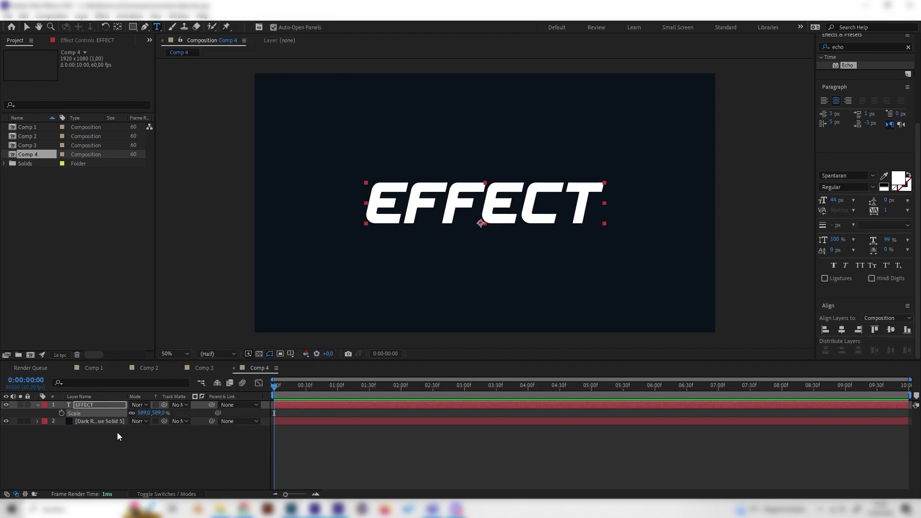
{"action": "left_click", "coordinate": [91, 407]}
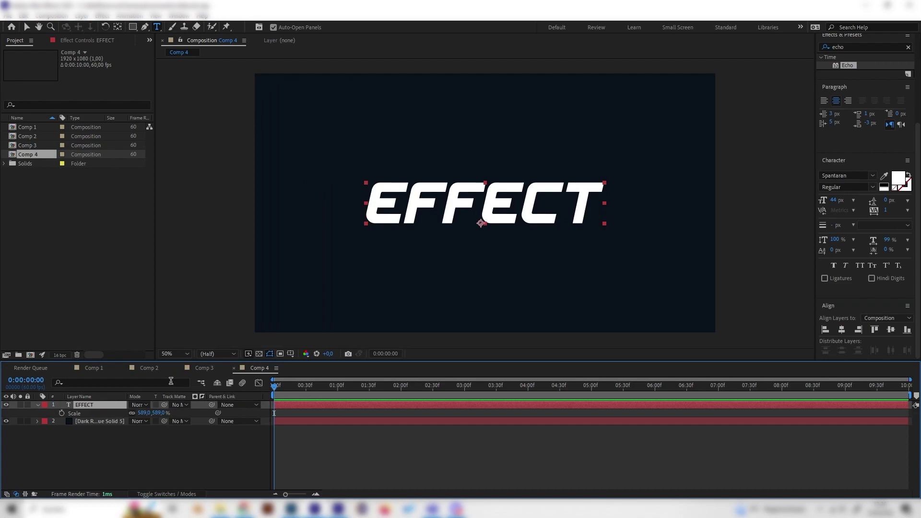
- Preview the finished title animation in Comp 3 for reference and return to Comp 4
{"action": "left_click", "coordinate": [208, 374]}
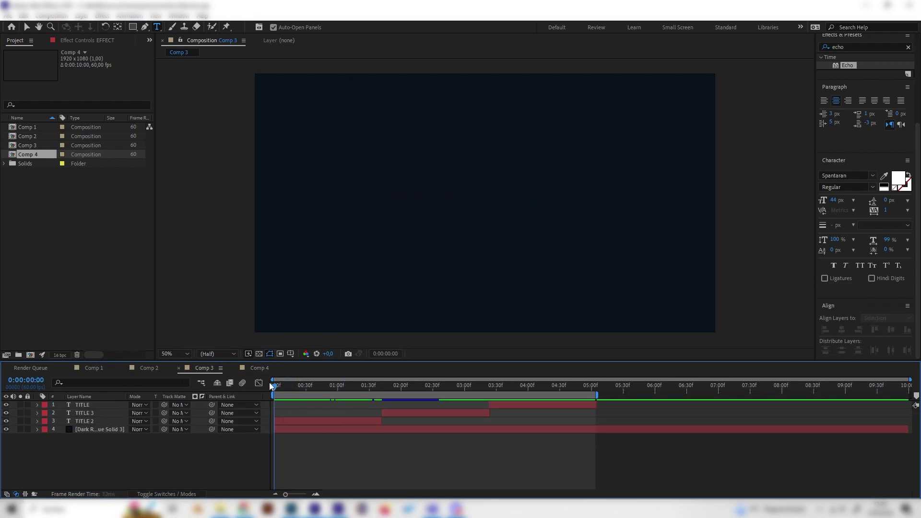
{"action": "left_click_drag", "start_coordinate": [271, 387], "coordinate": [330, 387]}
{"action": "key", "text": "space"}
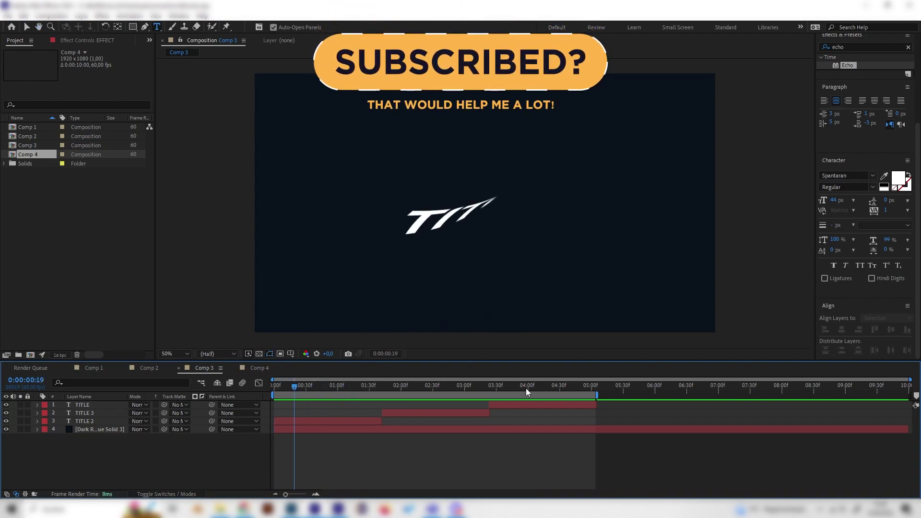
{"action": "left_click", "coordinate": [259, 367]}
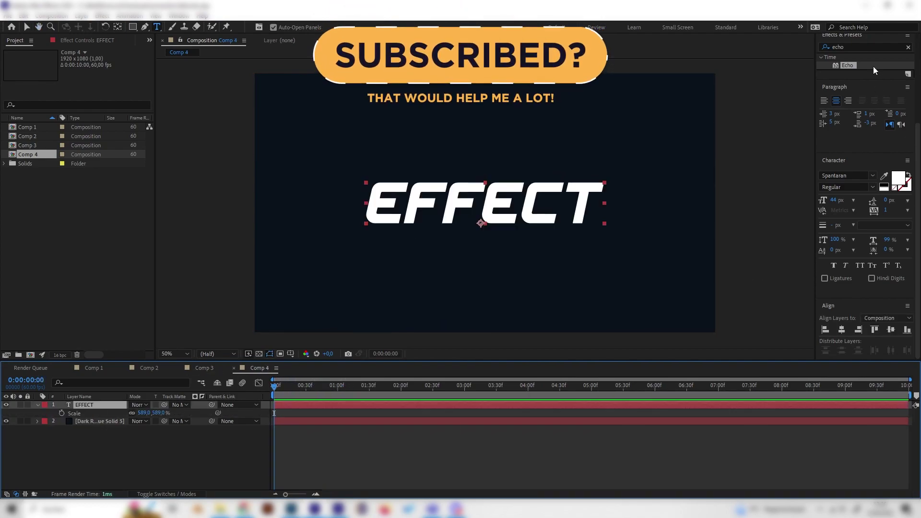
- Clear the echo effect search and apply the CC Twister transition effect to the EFFECT text layer
{"action": "left_click_drag", "start_coordinate": [861, 47], "coordinate": [821, 53]}
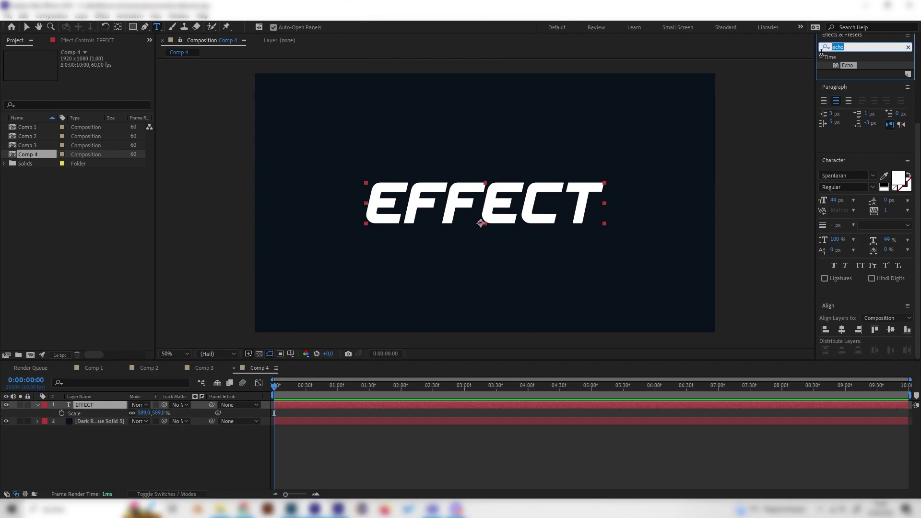
{"action": "left_click", "coordinate": [908, 47]}
{"action": "scroll", "coordinate": [853, 194], "scroll_direction": "up", "scroll_amount": 1}
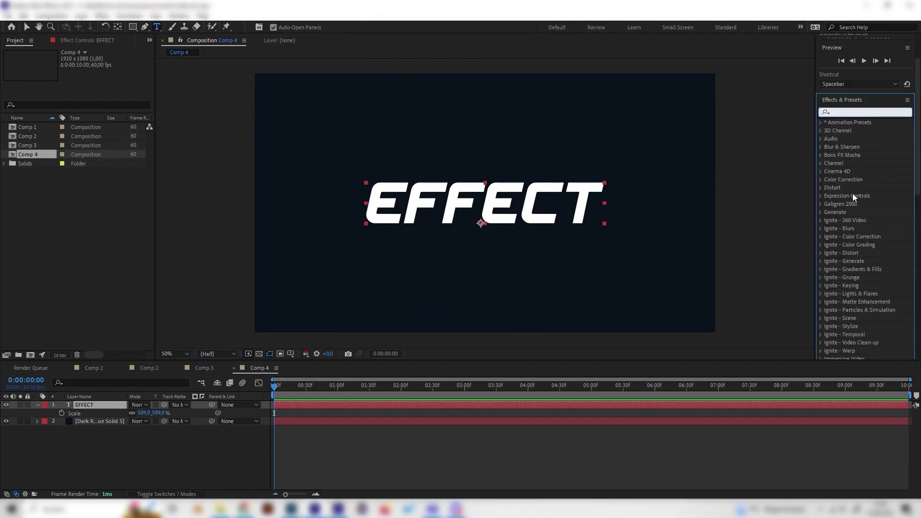
{"action": "scroll", "coordinate": [851, 201], "scroll_direction": "down", "scroll_amount": 3}
{"action": "left_click", "coordinate": [819, 245]}
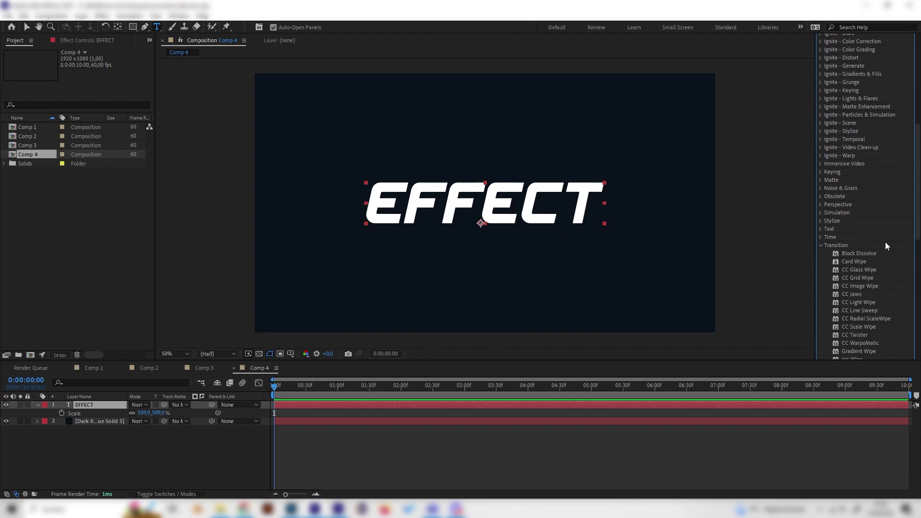
{"action": "scroll", "coordinate": [885, 241], "scroll_direction": "down", "scroll_amount": 1}
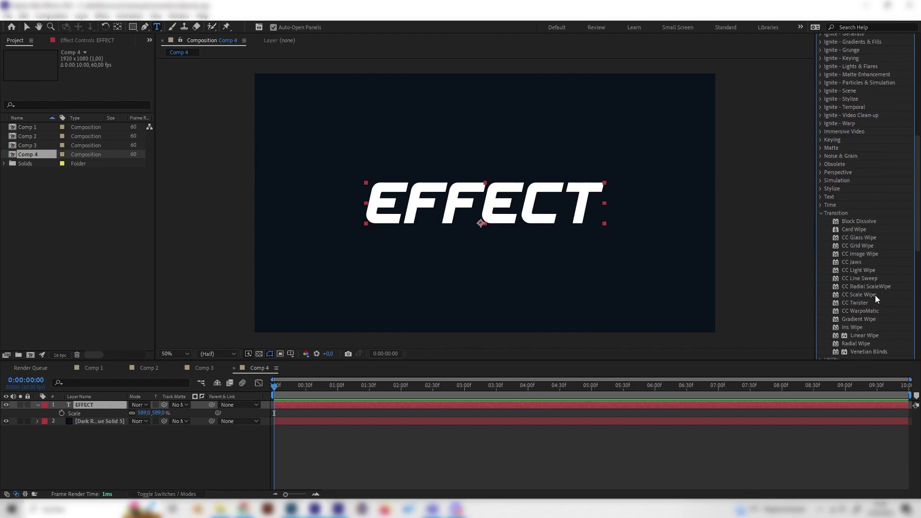
{"action": "left_click_drag", "start_coordinate": [859, 304], "coordinate": [110, 407]}
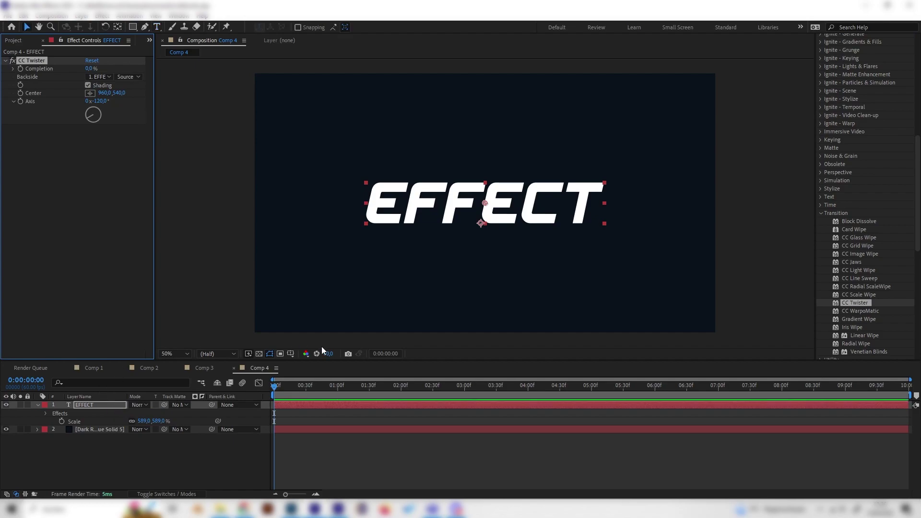
- At the start of the composition, keyframe CC Twister's Completion at 100% and set its Backside to None
{"action": "left_click_drag", "start_coordinate": [312, 388], "coordinate": [271, 388]}
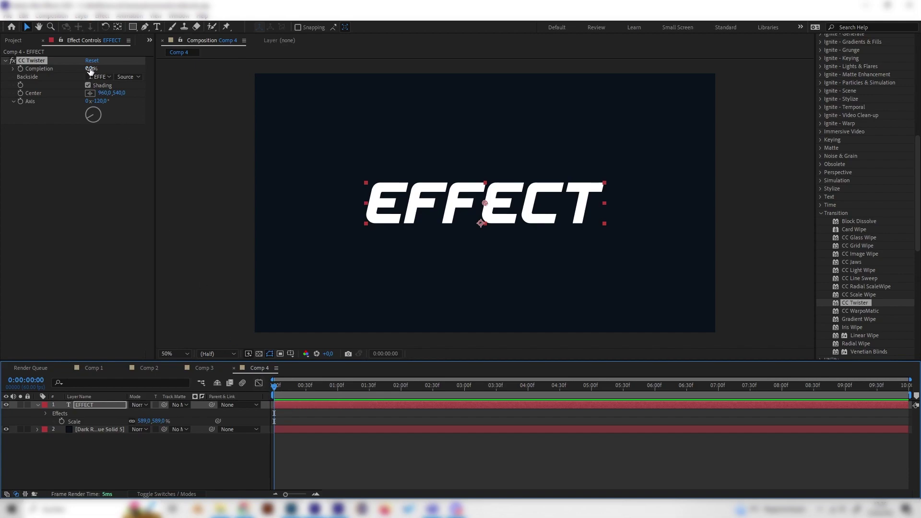
{"action": "left_click_drag", "start_coordinate": [88, 69], "coordinate": [159, 72]}
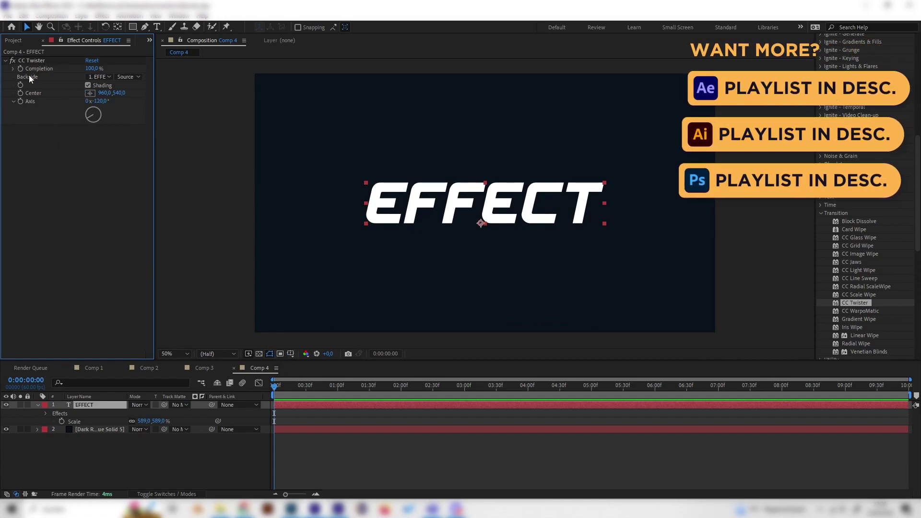
{"action": "left_click", "coordinate": [99, 77]}
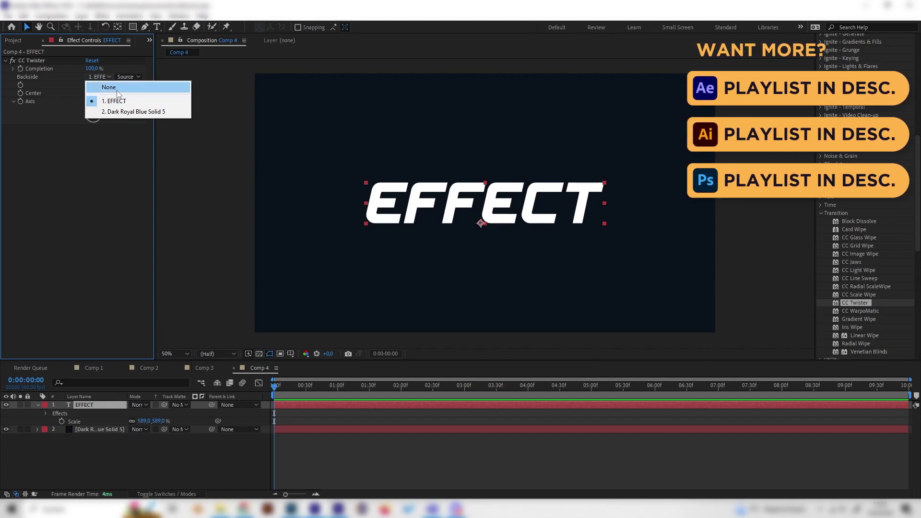
{"action": "left_click", "coordinate": [109, 87]}
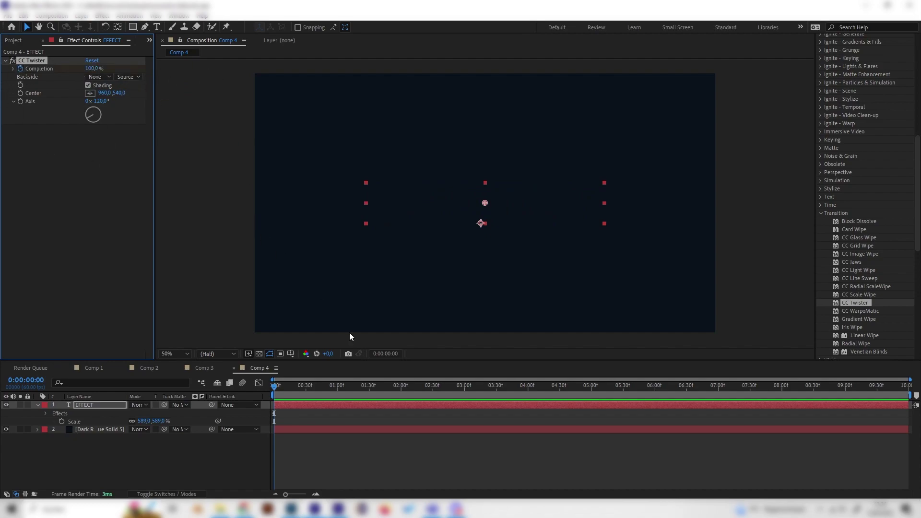
- Keyframe CC Twister's Completion at 0% at 0:00:01:59 and preview the text twisting in
{"action": "left_click_drag", "start_coordinate": [307, 393], "coordinate": [377, 387]}
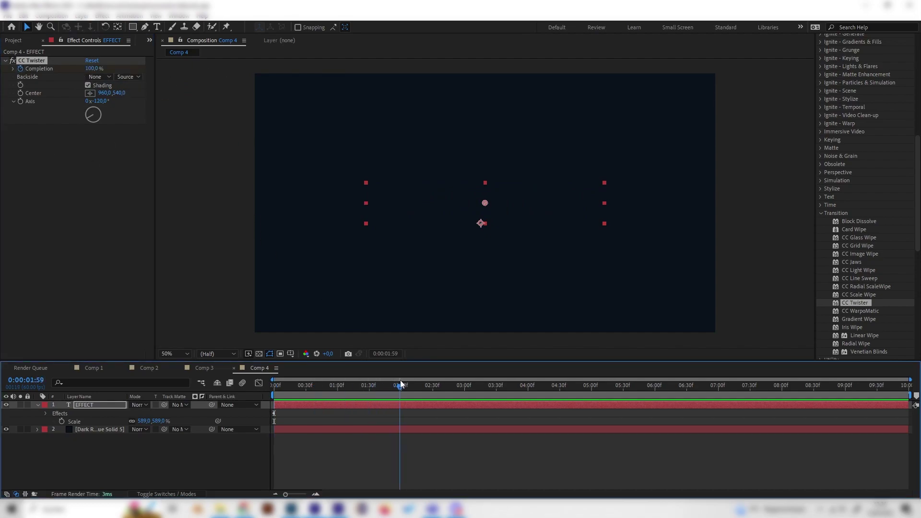
{"action": "left_click_drag", "start_coordinate": [95, 68], "coordinate": [46, 72]}
{"action": "left_click_drag", "start_coordinate": [385, 385], "coordinate": [264, 395]}
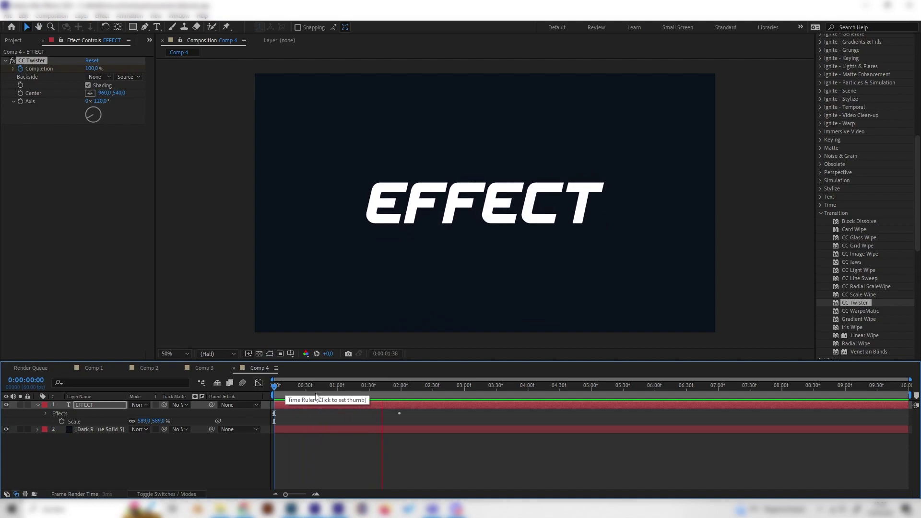
{"action": "key", "text": "space"}
{"action": "left_click_drag", "start_coordinate": [280, 387], "coordinate": [347, 387]}
{"action": "key", "text": "space"}
- Add a Completion keyframe at 0:00:00:44, delete the first keyframe and move the new one to the start
{"action": "left_click", "coordinate": [46, 413]}
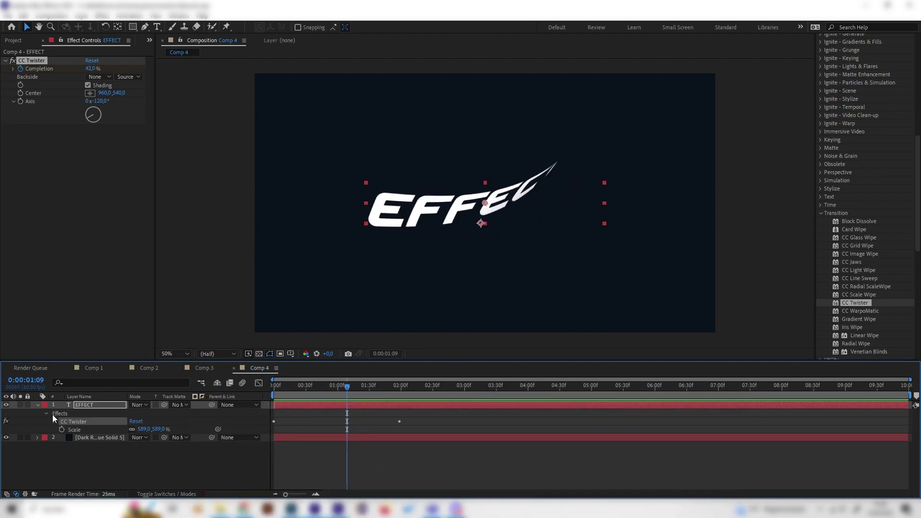
{"action": "left_click", "coordinate": [53, 422]}
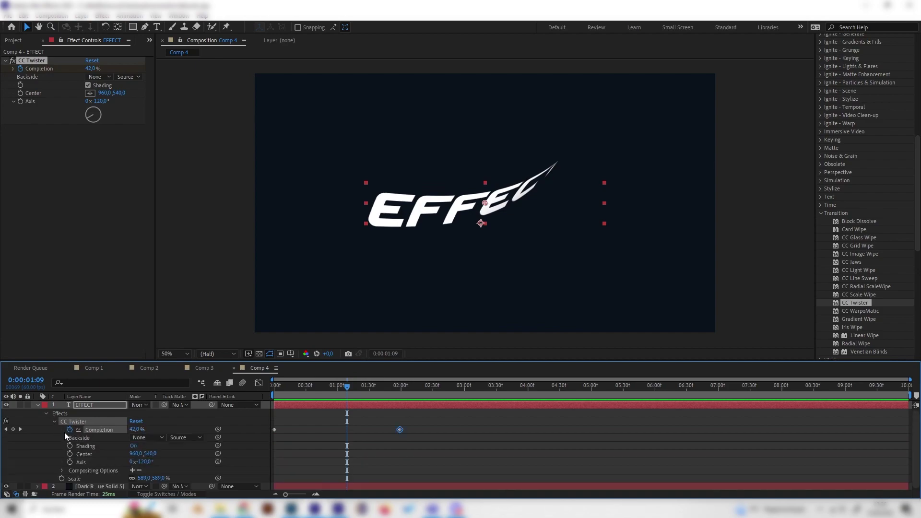
{"action": "left_click", "coordinate": [108, 429]}
{"action": "left_click_drag", "start_coordinate": [348, 385], "coordinate": [326, 386]}
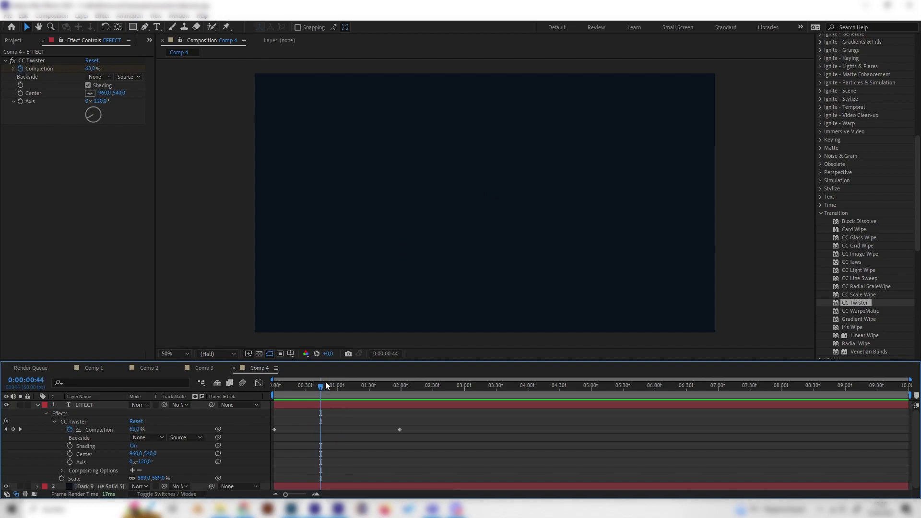
{"action": "left_click", "coordinate": [13, 428]}
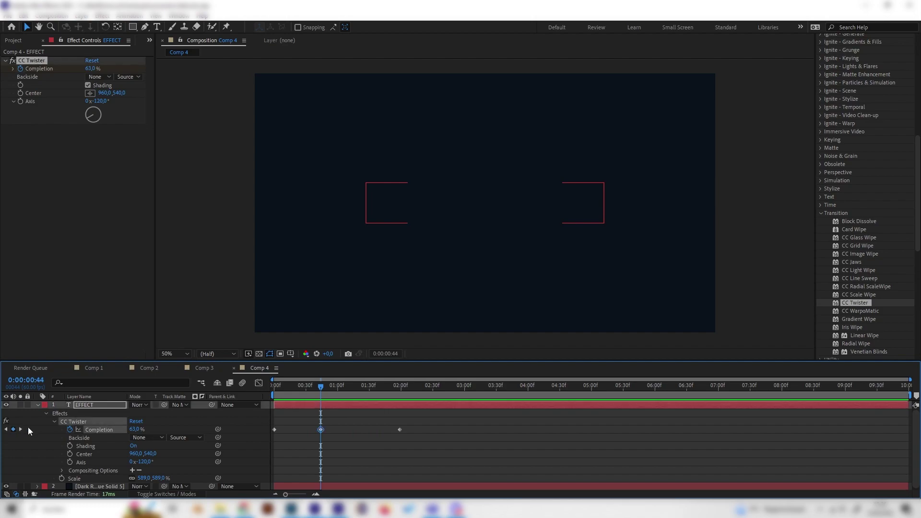
{"action": "left_click", "coordinate": [307, 453]}
{"action": "left_click", "coordinate": [275, 429]}
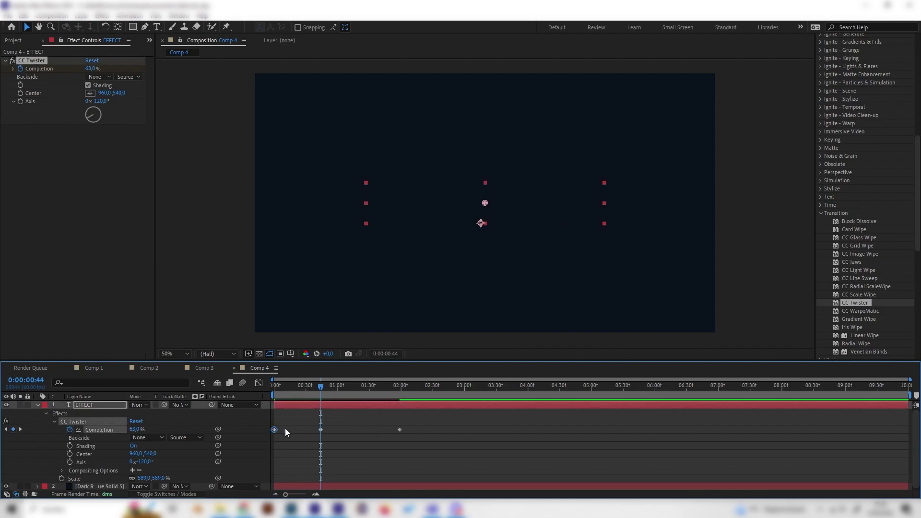
{"action": "key", "text": "Delete"}
{"action": "left_click_drag", "start_coordinate": [322, 430], "coordinate": [275, 431]}
- Play and scrub the retimed twist animation from the start, and collapse the EFFECT layer's properties
{"action": "left_click_drag", "start_coordinate": [296, 387], "coordinate": [256, 392]}
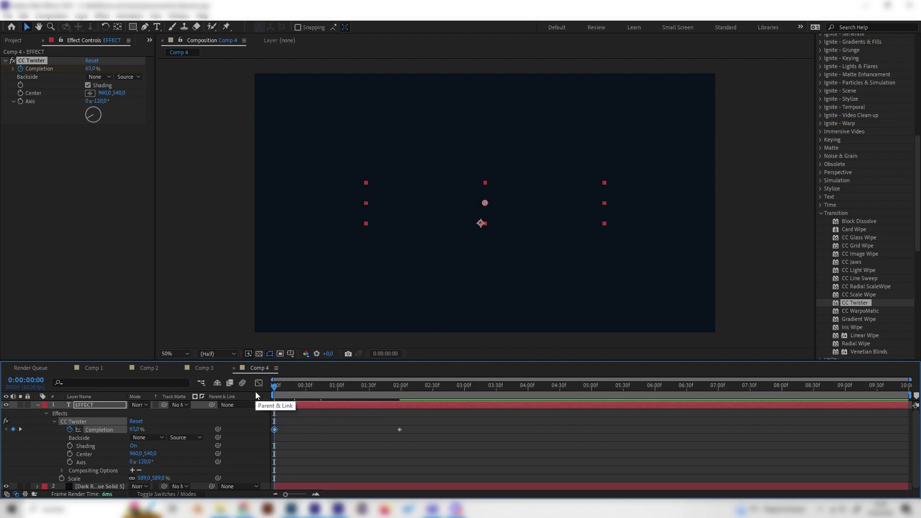
{"action": "key", "text": "space"}
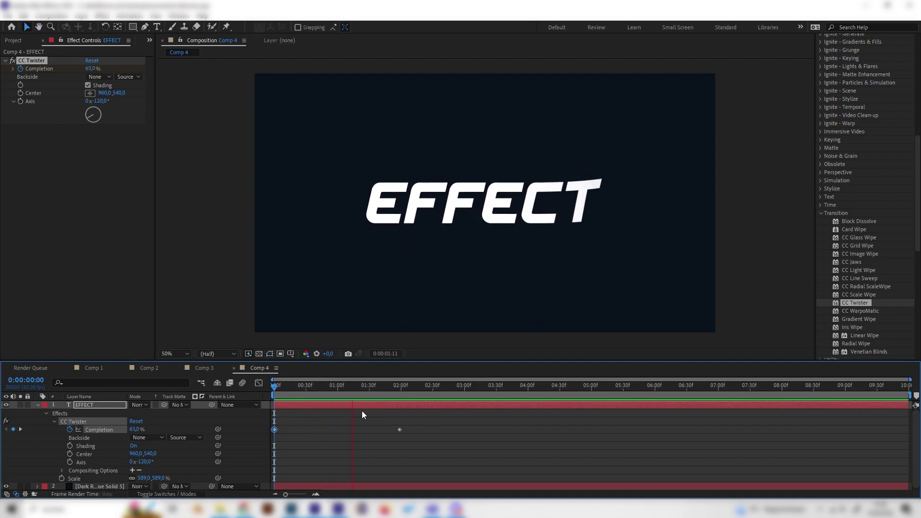
{"action": "key", "text": "space"}
{"action": "key", "text": "space"}
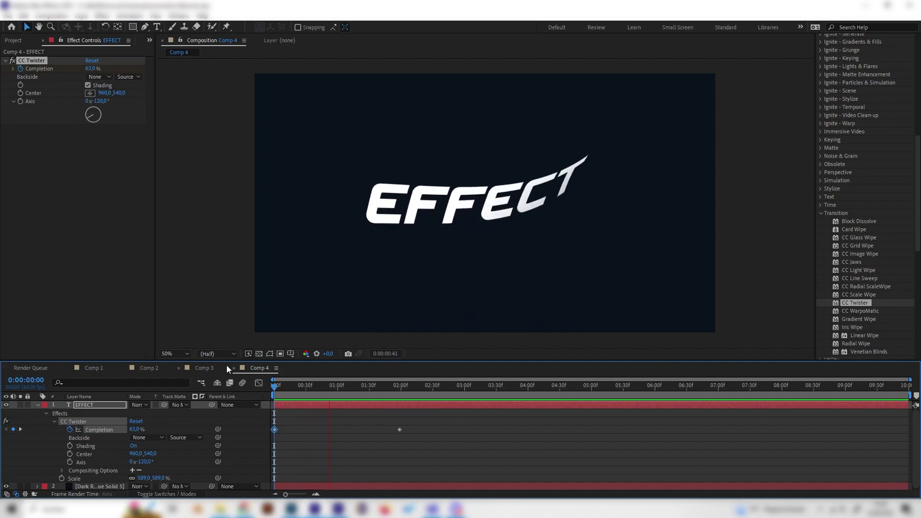
{"action": "left_click_drag", "start_coordinate": [332, 387], "coordinate": [280, 393]}
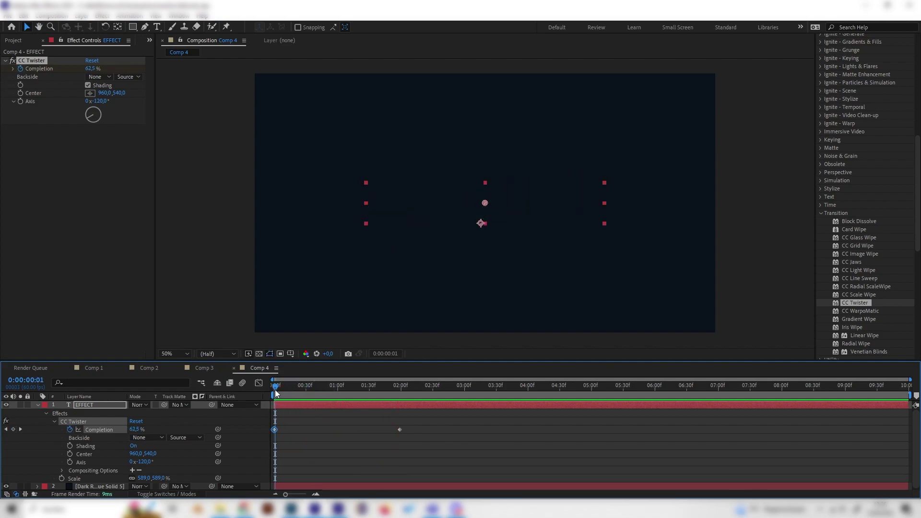
{"action": "left_click_drag", "start_coordinate": [321, 386], "coordinate": [284, 397]}
{"action": "key", "text": "space"}
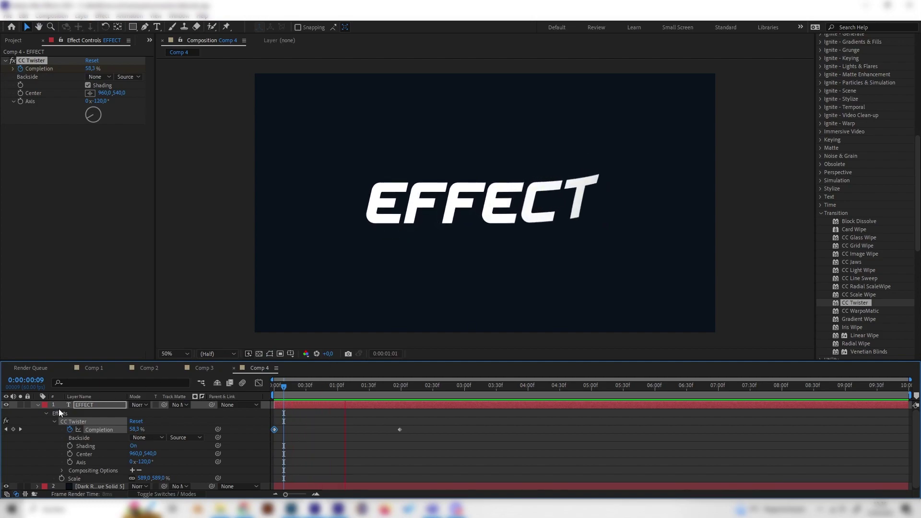
{"action": "left_click", "coordinate": [38, 405]}
{"action": "left_click", "coordinate": [86, 406]}
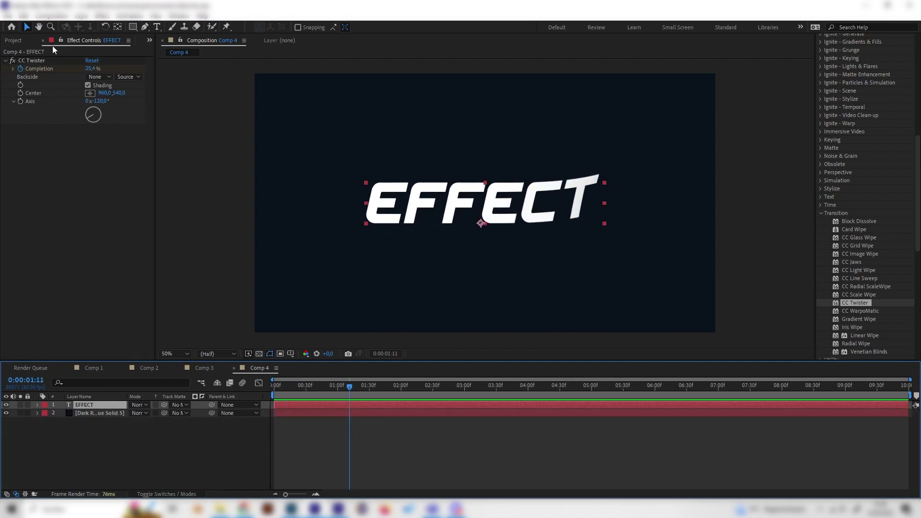
- Remove the CC Twister effect from the EFFECT layer
{"action": "left_click", "coordinate": [32, 56]}
{"action": "key", "text": "Delete"}
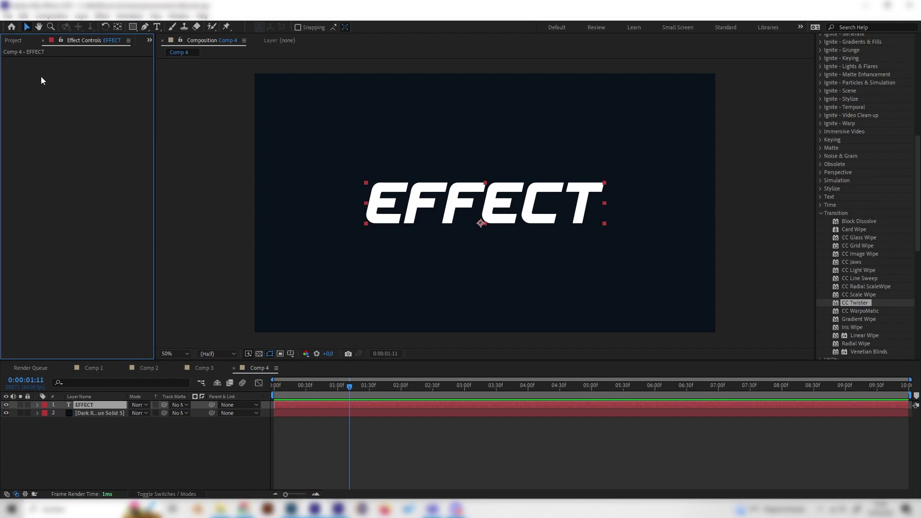
- Inspect the wipe animation and effect settings of Comp 3's TITLE 3 layer, and return to Comp 4
{"action": "left_click", "coordinate": [205, 368]}
{"action": "left_click", "coordinate": [426, 387]}
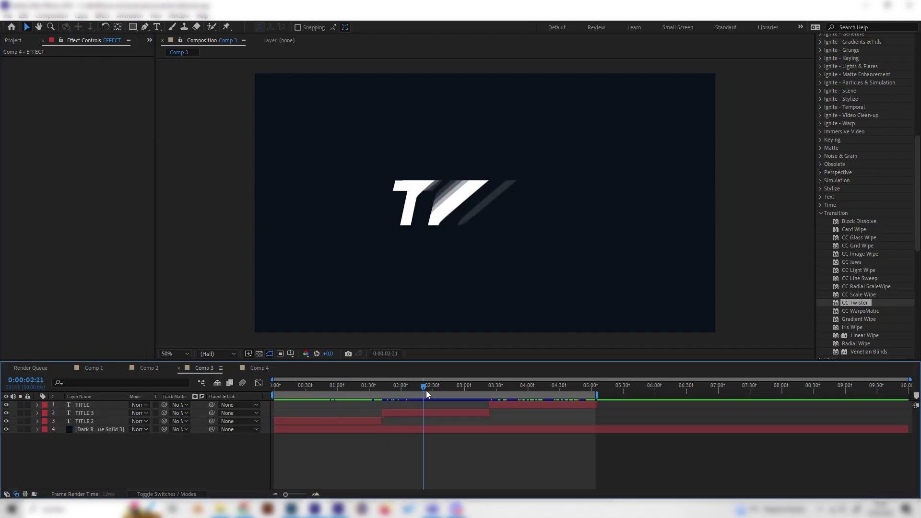
{"action": "left_click", "coordinate": [445, 413]}
{"action": "left_click_drag", "start_coordinate": [424, 386], "coordinate": [431, 389]}
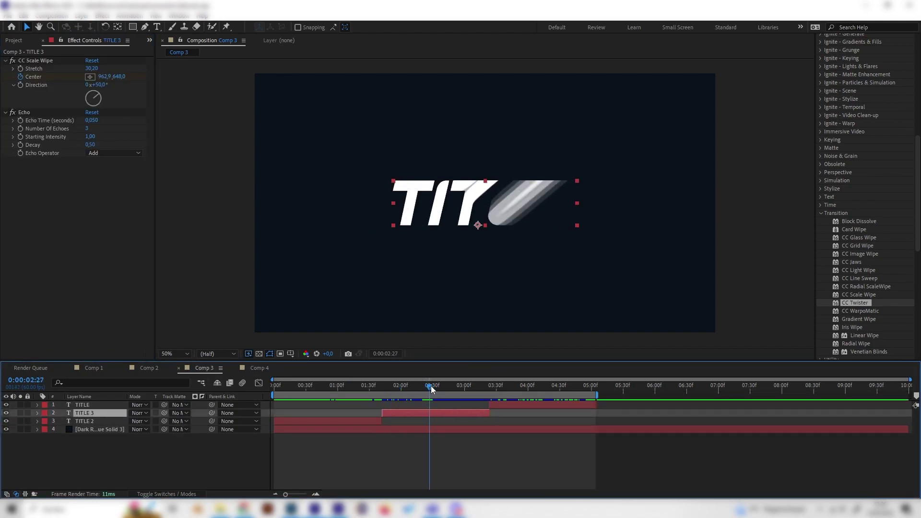
{"action": "left_click", "coordinate": [260, 368]}
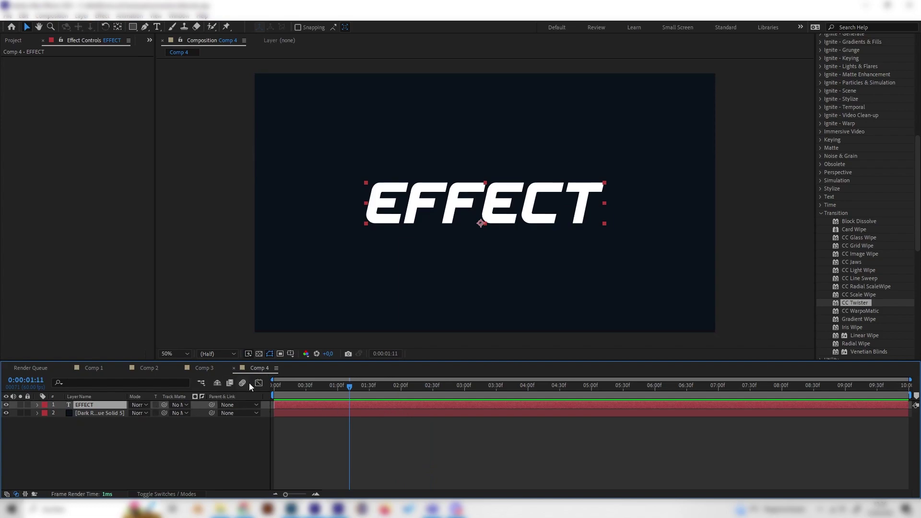
- Apply the CC Scale Wipe transition effect to the EFFECT layer with the current time at the start of Comp 4
{"action": "left_click", "coordinate": [273, 388]}
{"action": "scroll", "coordinate": [852, 212], "scroll_direction": "down", "scroll_amount": 2}
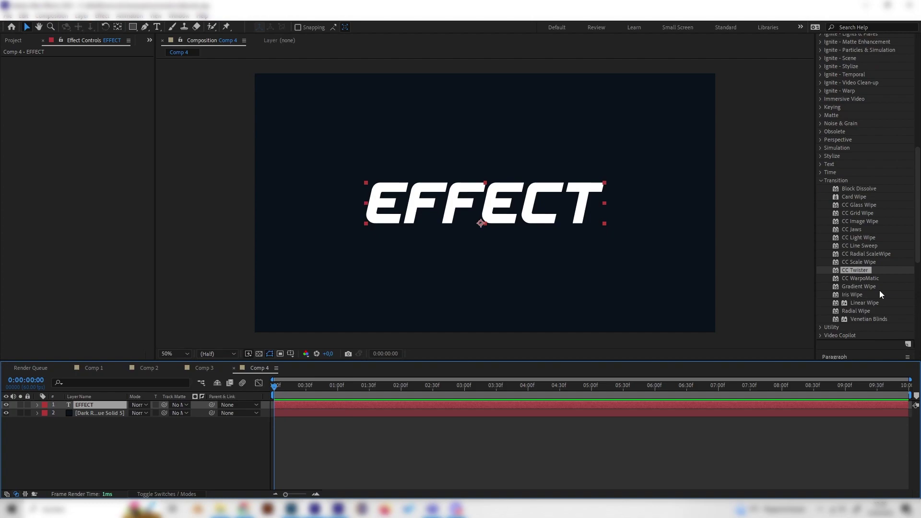
{"action": "left_click", "coordinate": [865, 263]}
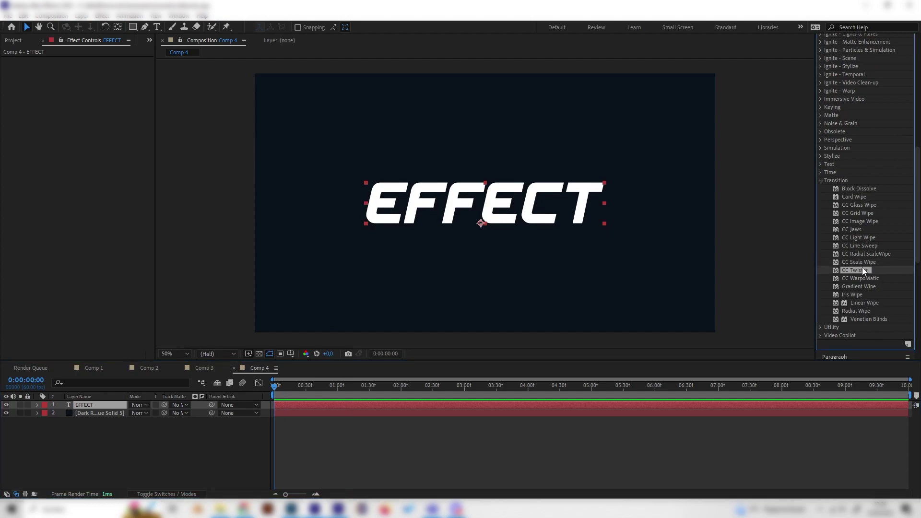
{"action": "left_click_drag", "start_coordinate": [860, 266], "coordinate": [131, 405]}
{"action": "left_click_drag", "start_coordinate": [275, 387], "coordinate": [267, 398]}
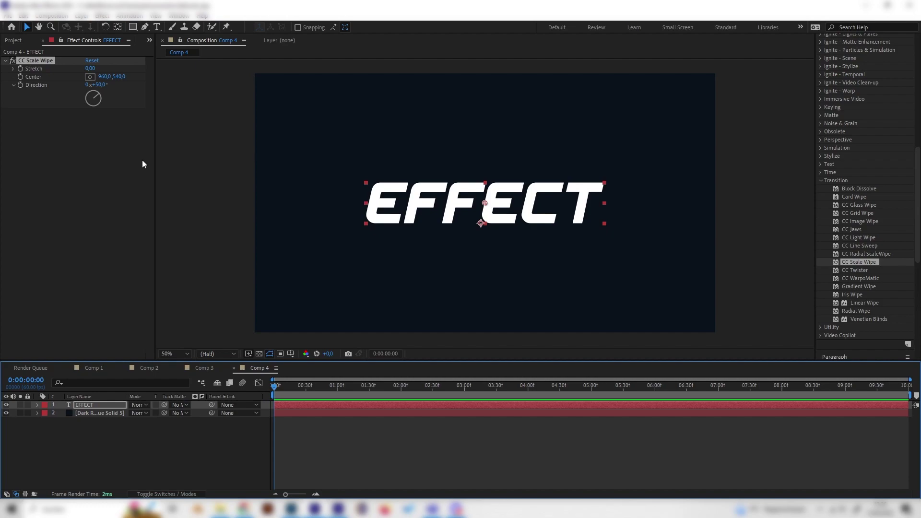
- Set CC Scale Wipe's Stretch to 100
{"action": "left_click_drag", "start_coordinate": [89, 71], "coordinate": [243, 112]}
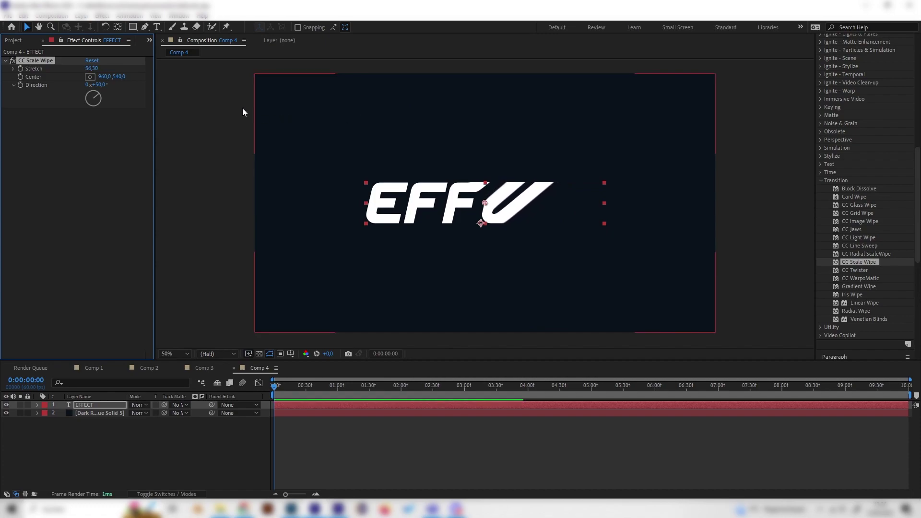
{"action": "left_click", "coordinate": [92, 69]}
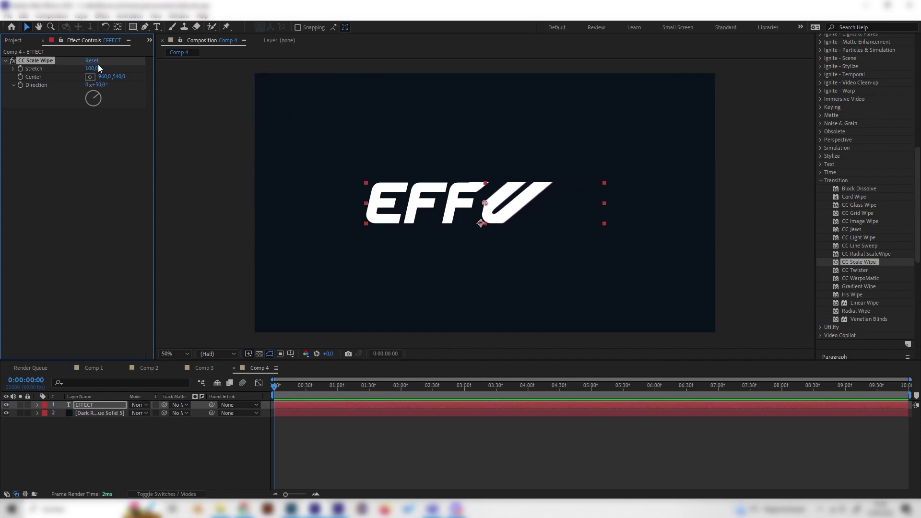
{"action": "left_click", "coordinate": [108, 129]}
- At the start of the composition, keyframe CC Scale Wipe's Center at 373, 540 so the wipe begins before the text
{"action": "left_click_drag", "start_coordinate": [106, 78], "coordinate": [166, 85]}
{"action": "left_click_drag", "start_coordinate": [315, 389], "coordinate": [233, 389]}
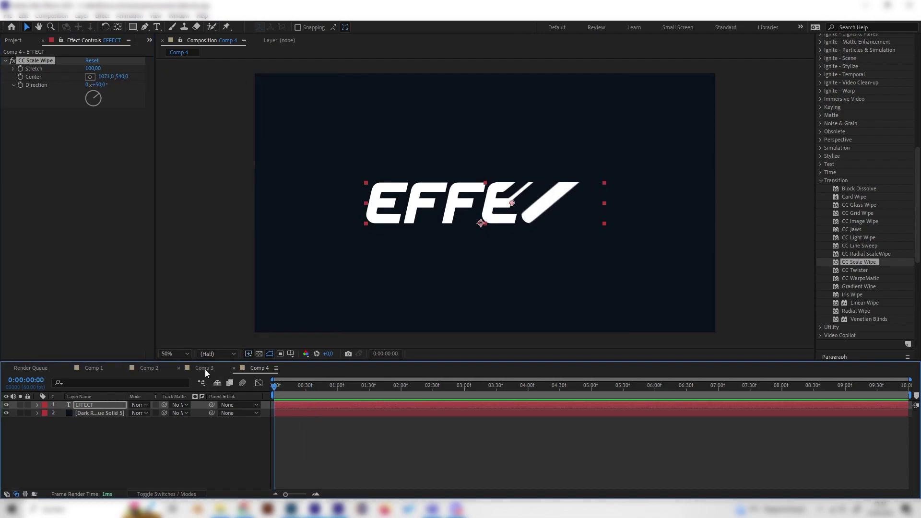
{"action": "left_click_drag", "start_coordinate": [105, 78], "coordinate": [76, 79]}
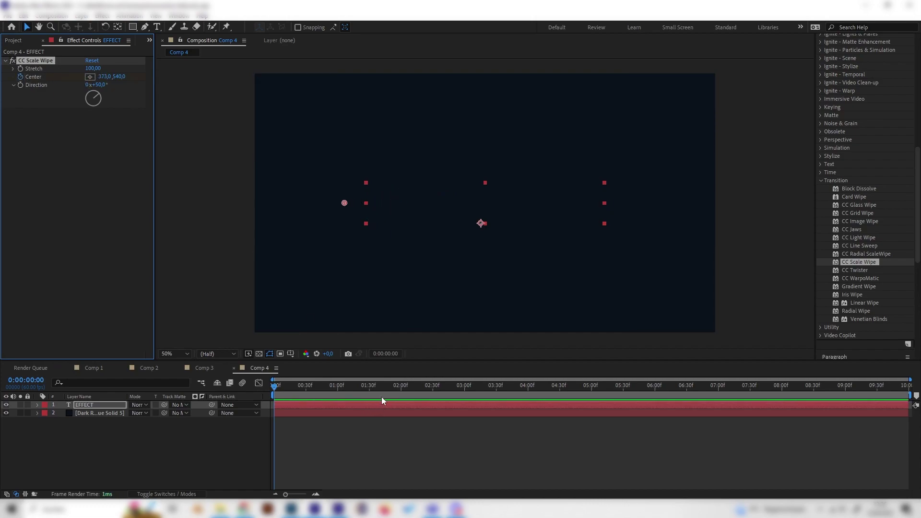
- At 0:00:02:01, keyframe CC Scale Wipe's Center at 1545, 540, past the end of the text
{"action": "left_click_drag", "start_coordinate": [384, 386], "coordinate": [402, 389]}
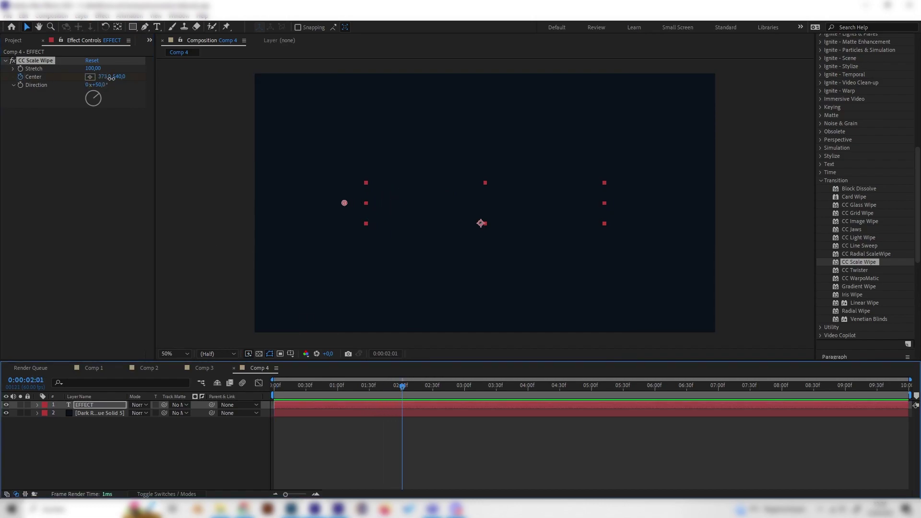
{"action": "left_click_drag", "start_coordinate": [111, 79], "coordinate": [738, 182]}
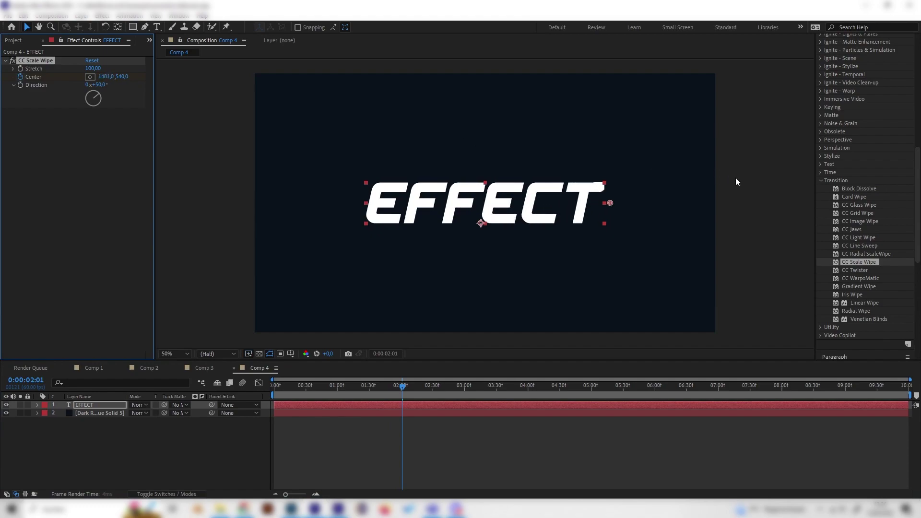
{"action": "left_click_drag", "start_coordinate": [105, 77], "coordinate": [121, 77]}
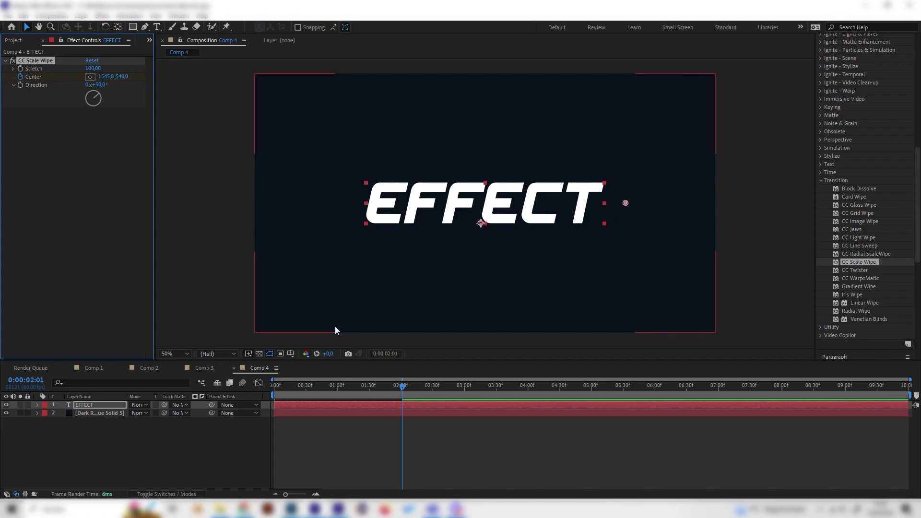
- Play the scale wipe from the start of the composition and scrub through the text reveal
{"action": "left_click", "coordinate": [263, 393]}
{"action": "key", "text": "Home"}
{"action": "key", "text": "space"}
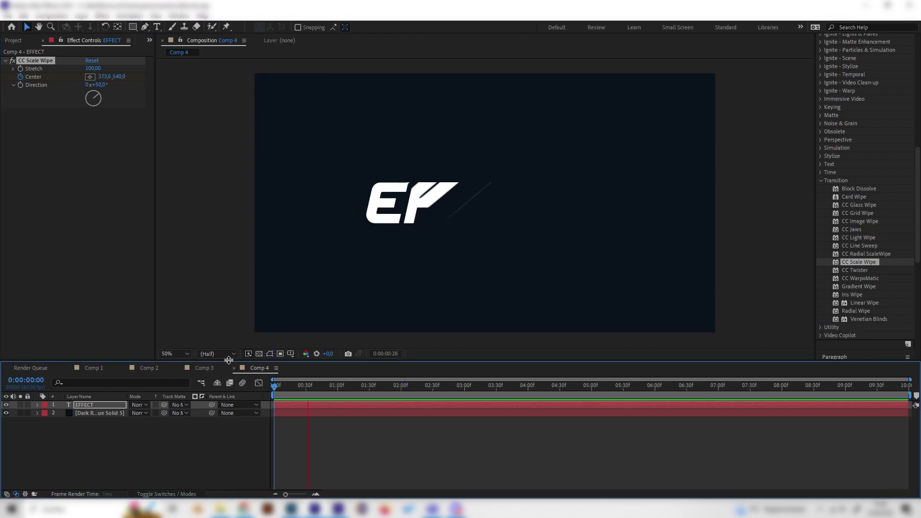
{"action": "key", "text": "space"}
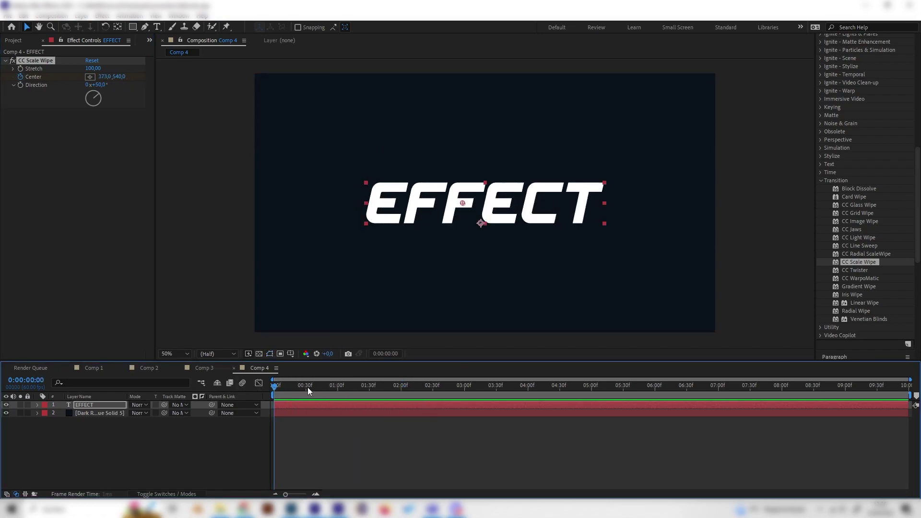
{"action": "left_click_drag", "start_coordinate": [307, 387], "coordinate": [346, 391]}
- Examine the echoed wipe on TITLE 3 in Comp 3 at 100% zoom, and return to Comp 4
{"action": "left_click", "coordinate": [206, 367]}
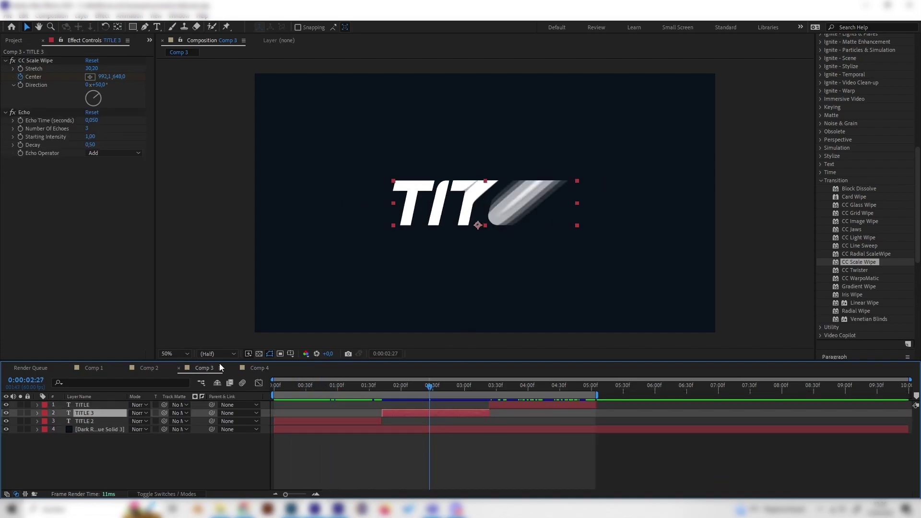
{"action": "key", "text": "period"}
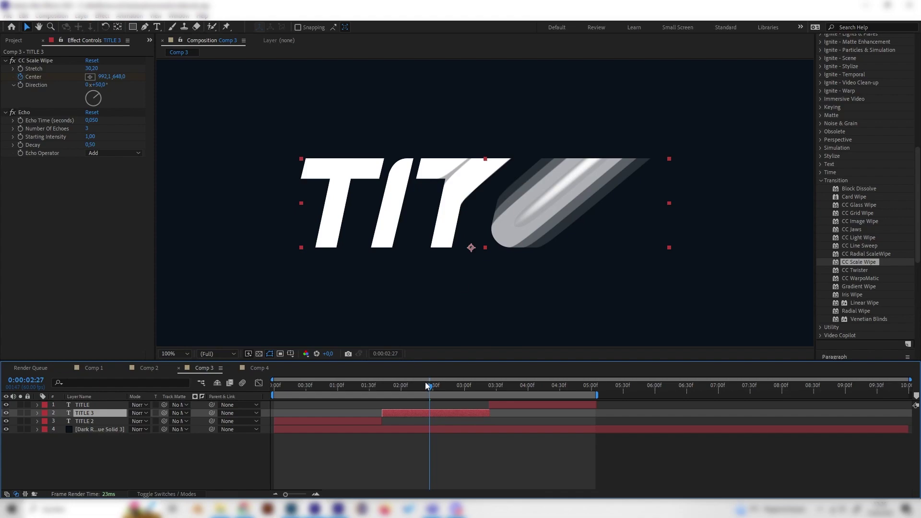
{"action": "left_click_drag", "start_coordinate": [428, 386], "coordinate": [434, 386]}
{"action": "left_click", "coordinate": [259, 368]}
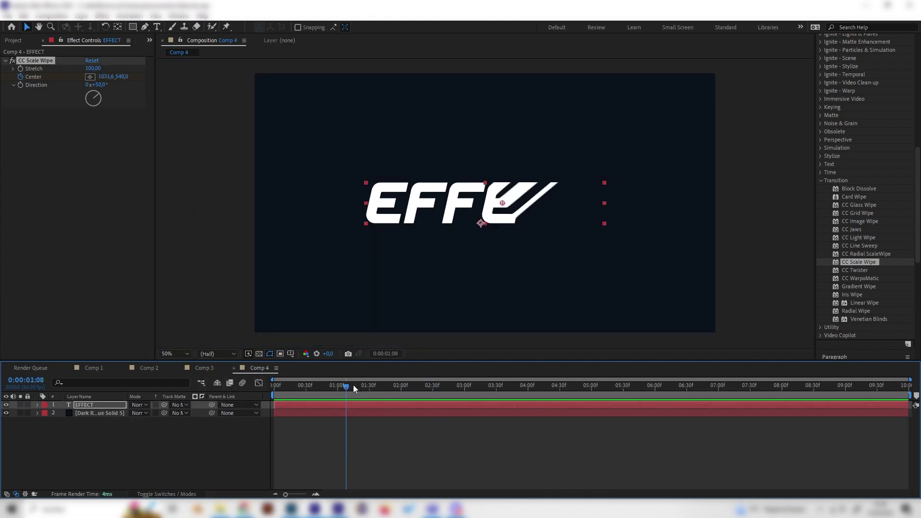
- Move to 0:00:01:11, find the Echo effect and apply it to the EFFECT layer
{"action": "mouse_move", "coordinate": [353, 385]}
{"action": "left_mouse_down"}
{"action": "mouse_move", "coordinate": [325, 393]}
{"action": "mouse_move", "coordinate": [349, 397]}
{"action": "left_mouse_up"}
{"action": "left_click", "coordinate": [67, 453]}
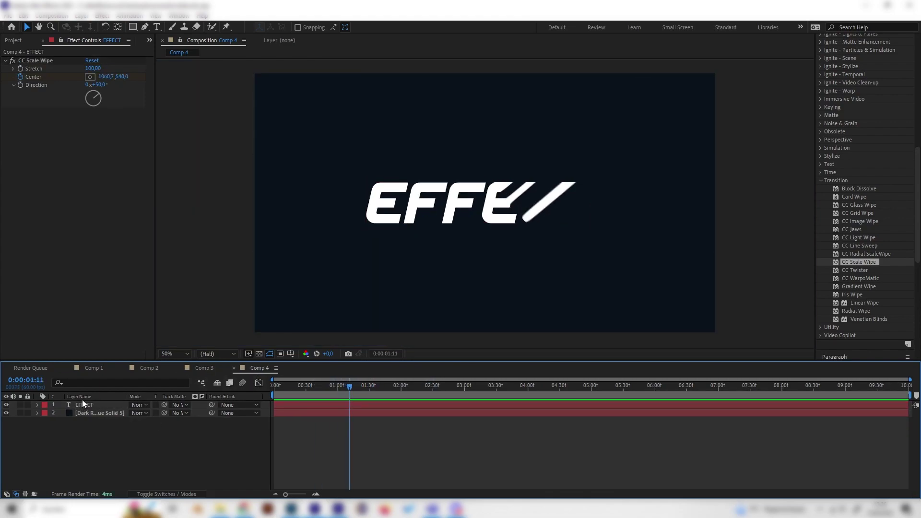
{"action": "left_click", "coordinate": [81, 398]}
{"action": "left_click", "coordinate": [86, 404]}
{"action": "scroll", "coordinate": [862, 191], "scroll_direction": "up", "scroll_amount": 10}
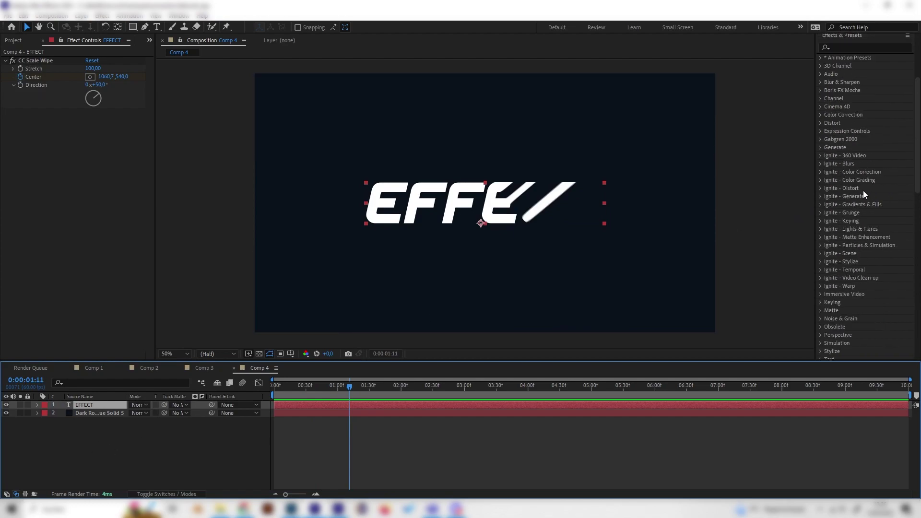
{"action": "left_click", "coordinate": [854, 113]}
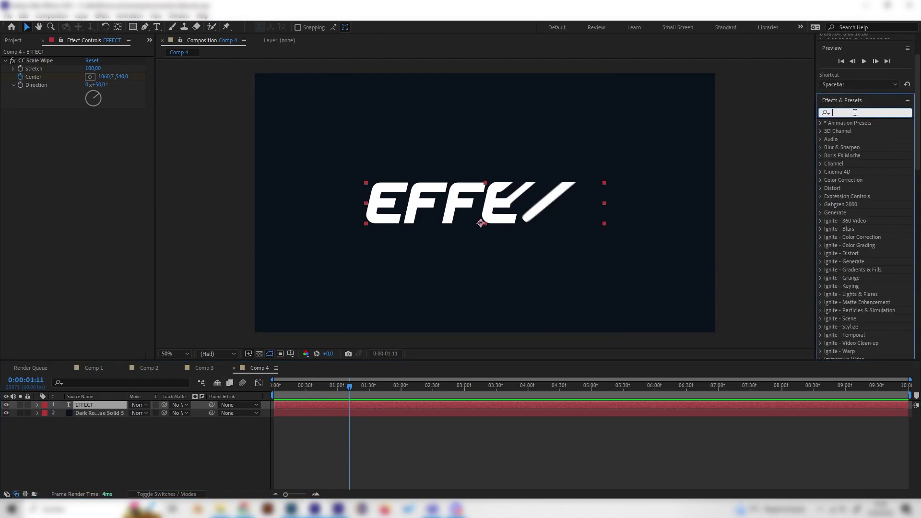
{"action": "type", "text": "echo"}
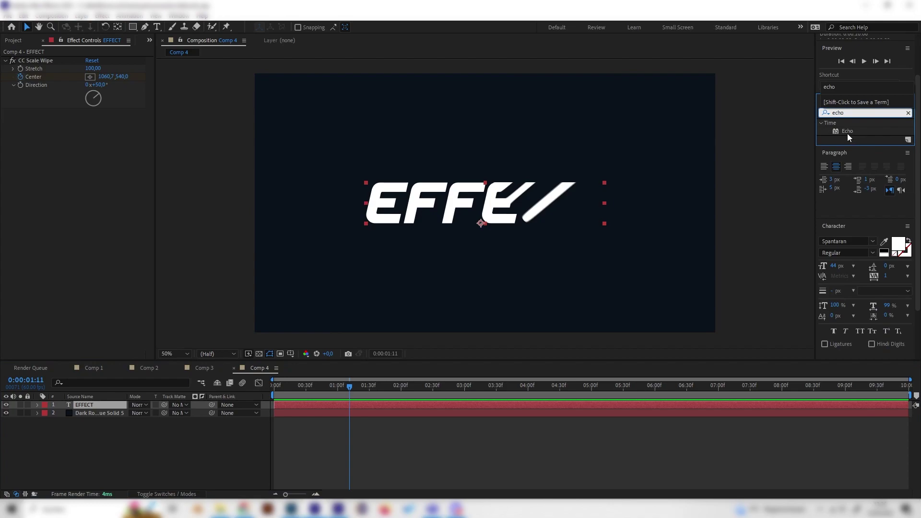
{"action": "double_click", "coordinate": [847, 132]}
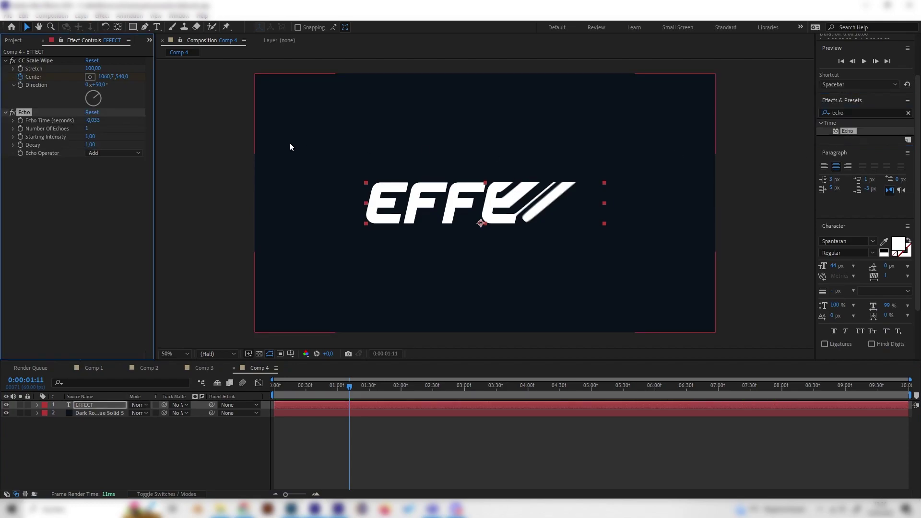
- Set Echo's Echo Time to 0,05 seconds and Number Of Echoes to 5
{"action": "left_click", "coordinate": [93, 121]}
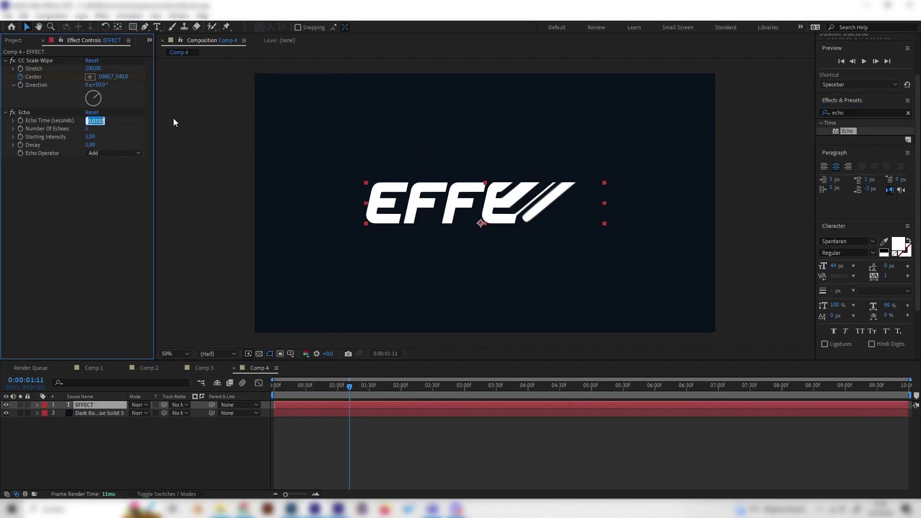
{"action": "type", "text": "0,05"}
{"action": "key", "text": "Return"}
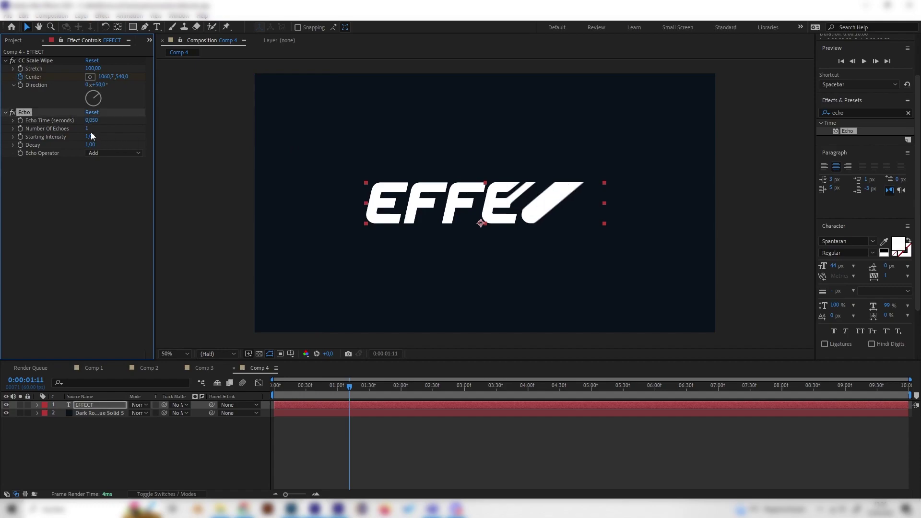
{"action": "left_click", "coordinate": [89, 128]}
{"action": "type", "text": "56"}
{"action": "key", "text": "BackSpace"}
{"action": "key", "text": "Return"}
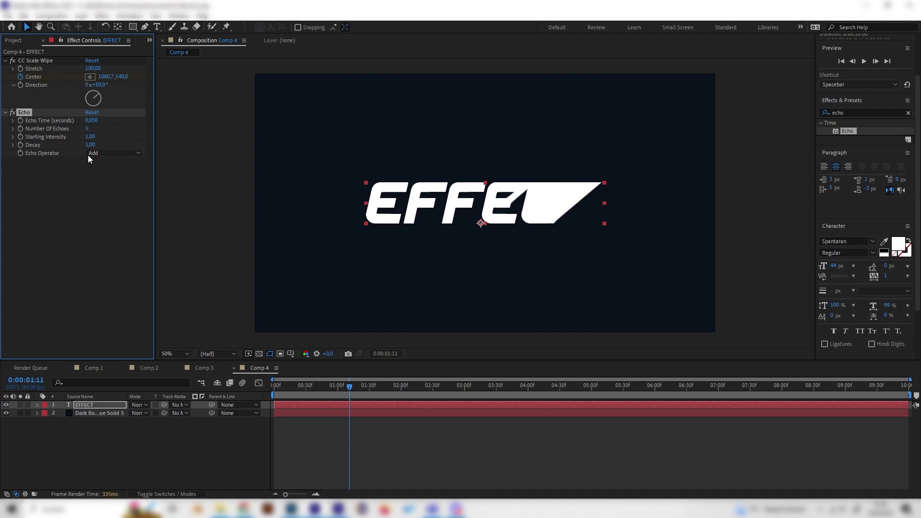
- Set Echo's Decay to 0,5
{"action": "left_click", "coordinate": [90, 145]}
{"action": "type", "text": "0,5"}
{"action": "key", "text": "Return"}
- Play the echoed scale wipe from the start of the composition
{"action": "left_click_drag", "start_coordinate": [349, 387], "coordinate": [263, 395]}
{"action": "key", "text": "space"}
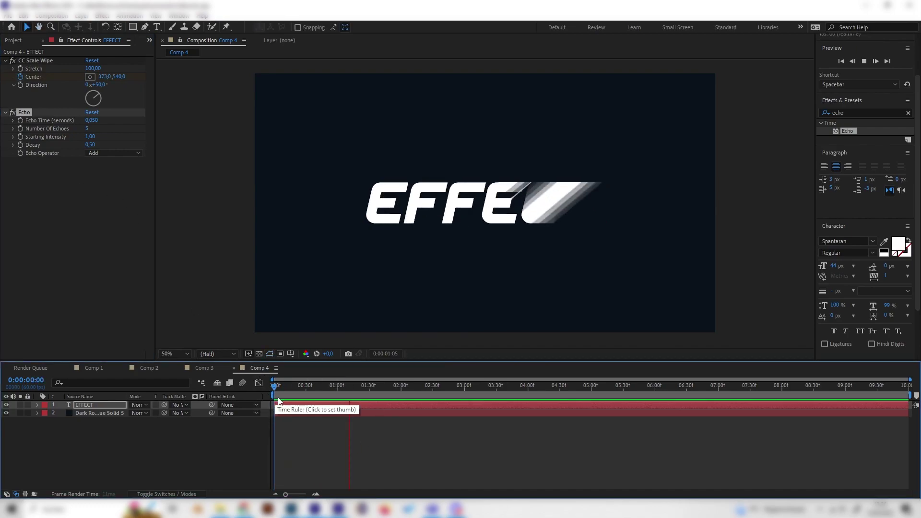
{"action": "key", "text": "space"}
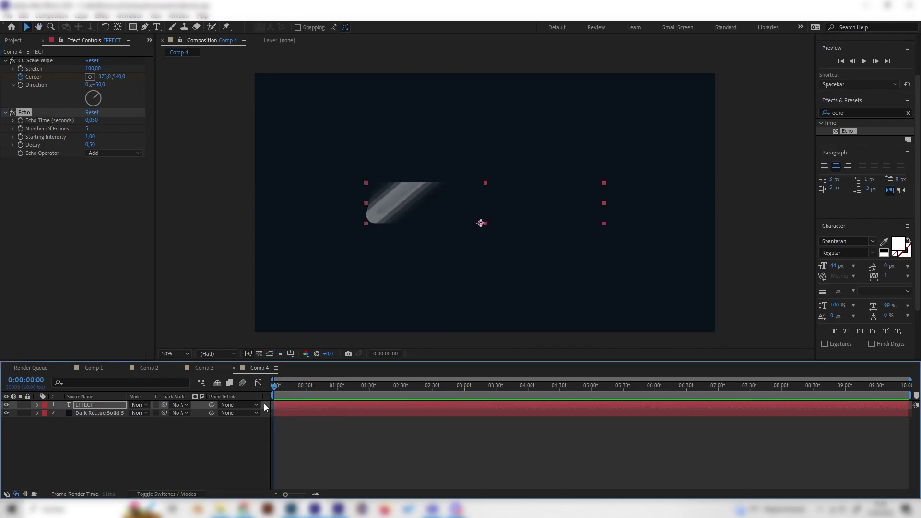
{"action": "key", "text": "space"}
{"action": "key", "text": "space"}
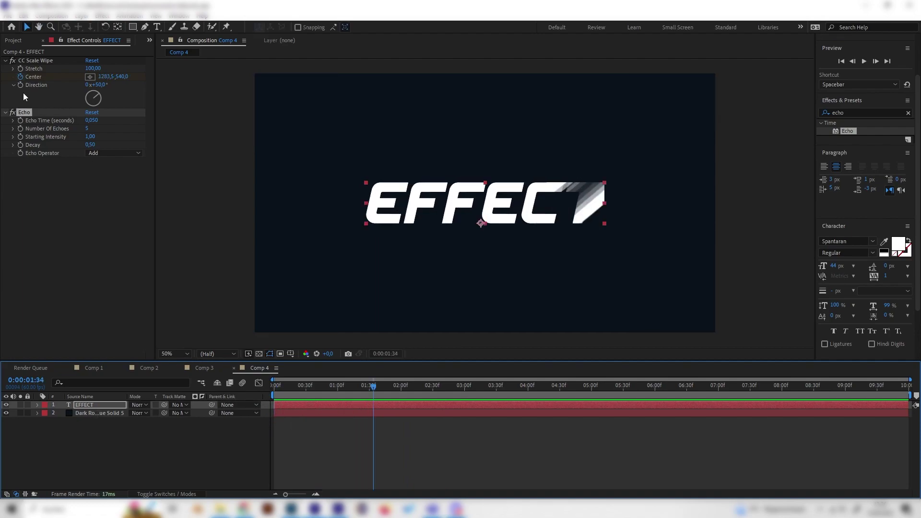
- Delete the Echo and CC Scale Wipe effects from the EFFECT layer
{"action": "key", "text": "Delete"}
{"action": "left_click", "coordinate": [26, 60]}
{"action": "key", "text": "Delete"}
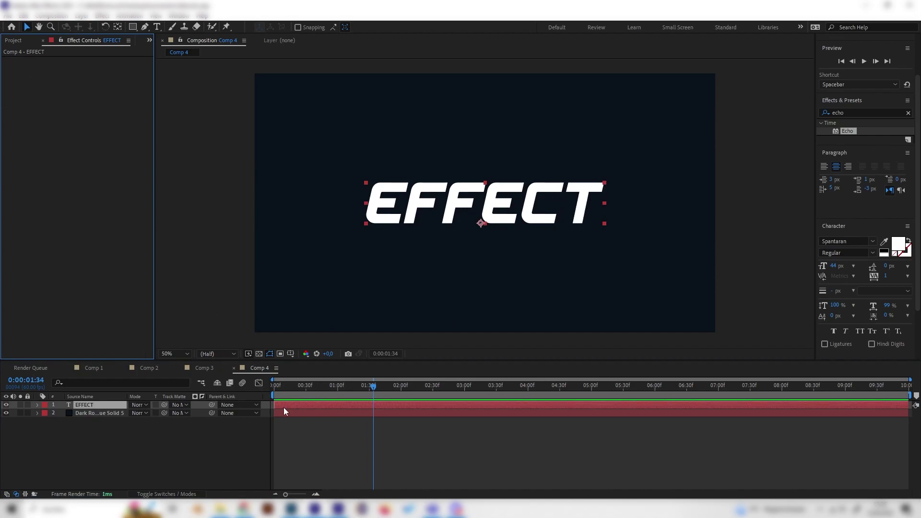
- Play and scrub the light-ray reveal of the TITLE layer in Comp 3, stopping at 0:00:04:17
{"action": "left_click", "coordinate": [209, 369]}
{"action": "key", "text": "space"}
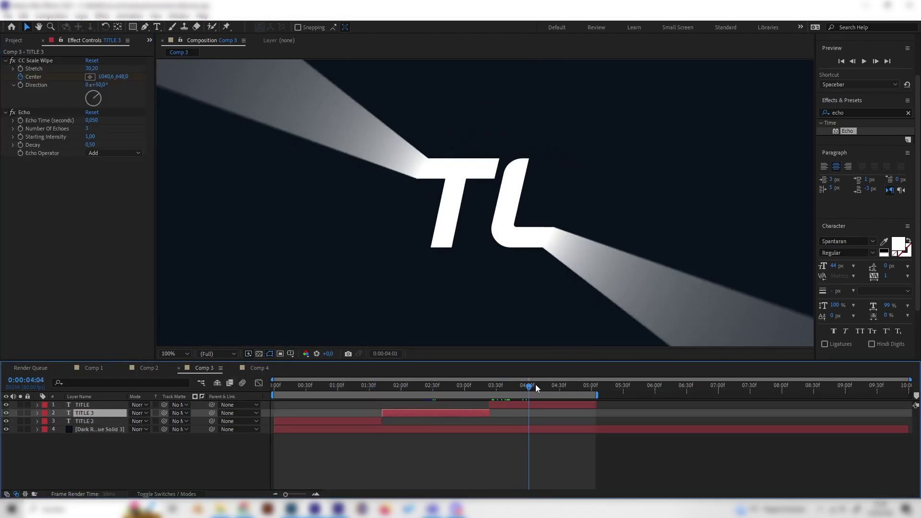
{"action": "scroll", "coordinate": [504, 278], "scroll_direction": "down", "scroll_amount": 2}
{"action": "mouse_move", "coordinate": [528, 384]}
{"action": "left_mouse_down"}
{"action": "mouse_move", "coordinate": [481, 388]}
{"action": "mouse_move", "coordinate": [537, 390]}
{"action": "left_mouse_up"}
{"action": "scroll", "coordinate": [474, 282], "scroll_direction": "down", "scroll_amount": 2}
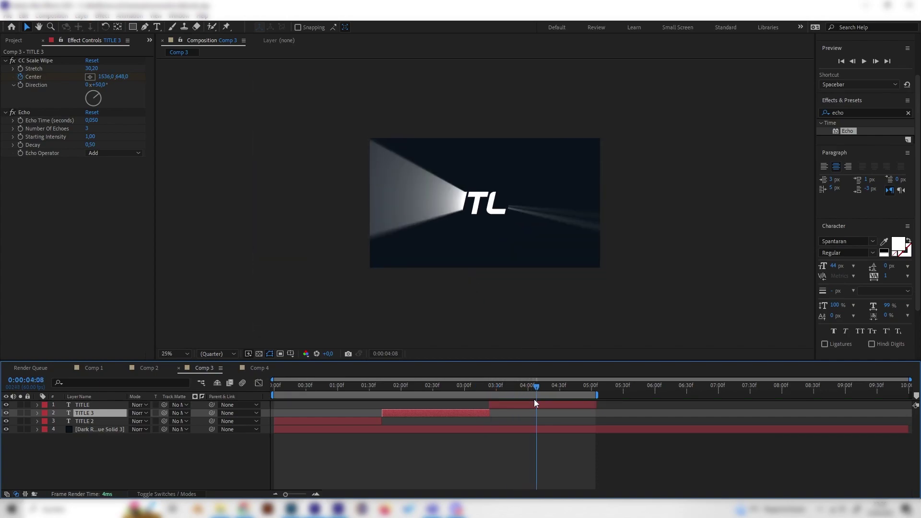
{"action": "left_click", "coordinate": [496, 386]}
{"action": "key", "text": "space"}
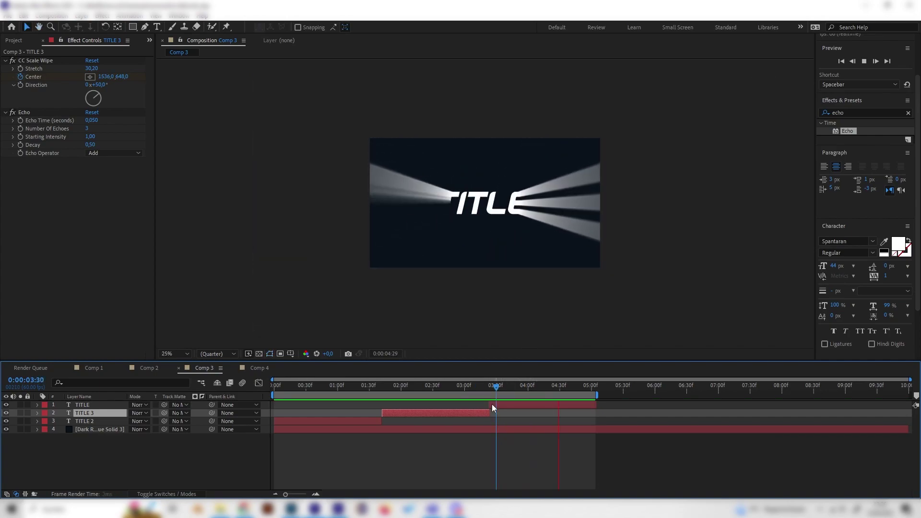
{"action": "left_click", "coordinate": [545, 387]}
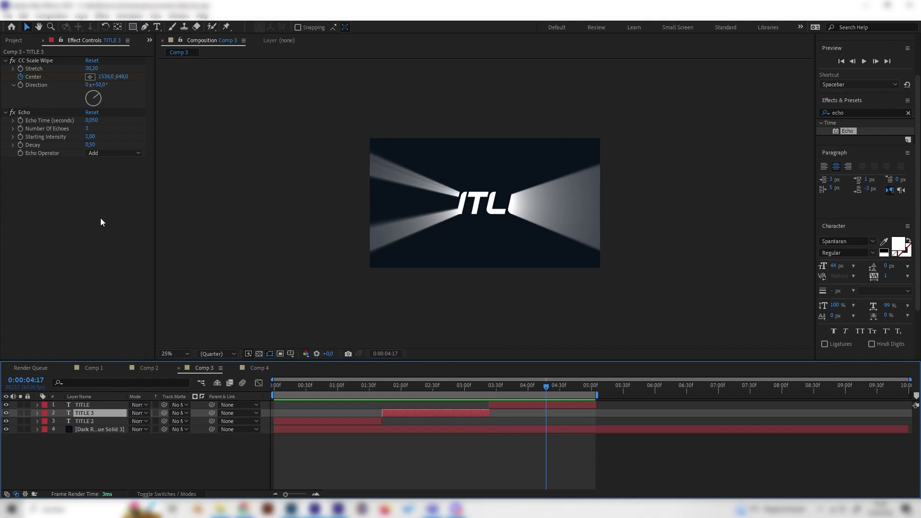
- Check the effect on Comp 3's TITLE layer, and find and apply CC Light Wipe to the EFFECT layer in Comp 4
{"action": "left_click", "coordinate": [93, 405]}
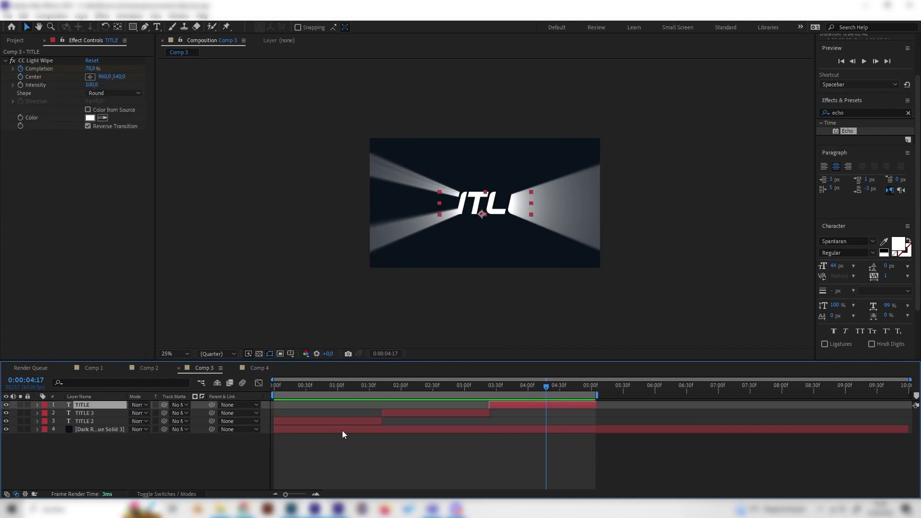
{"action": "left_click", "coordinate": [270, 371]}
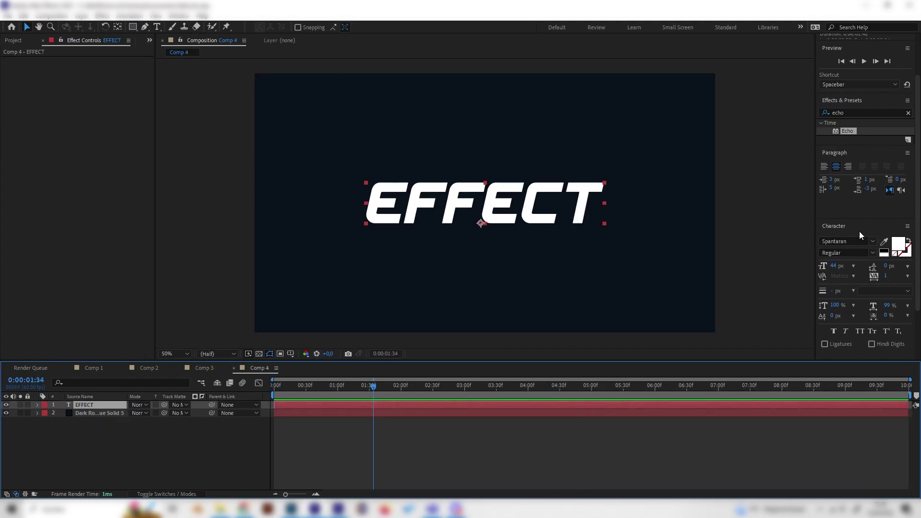
{"action": "left_click", "coordinate": [883, 112]}
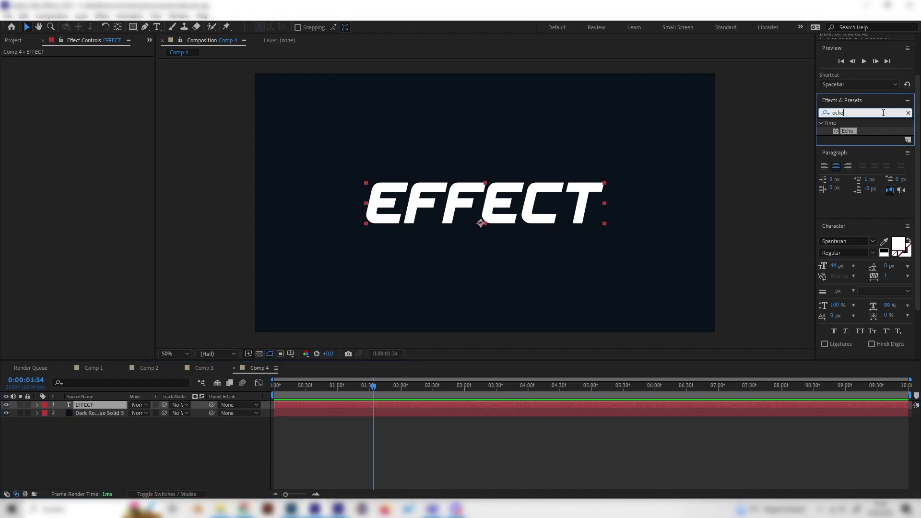
{"action": "type", "text": "e"}
{"action": "key", "text": "BackSpace"}
{"action": "type", "text": "light"}
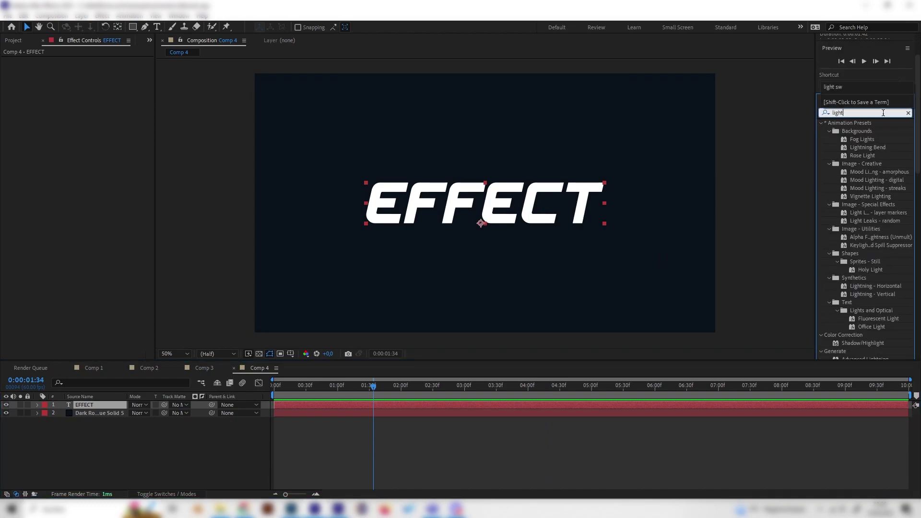
{"action": "scroll", "coordinate": [894, 275], "scroll_direction": "down", "scroll_amount": 4}
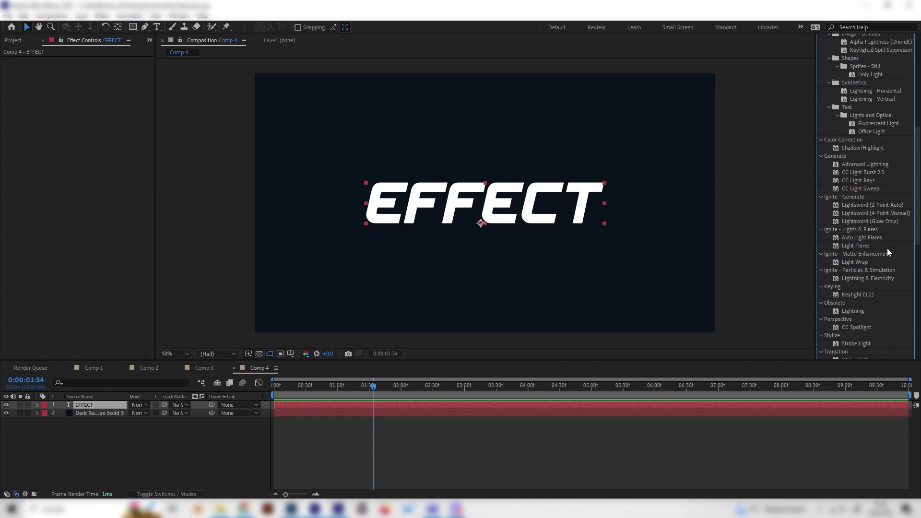
{"action": "scroll", "coordinate": [882, 286], "scroll_direction": "down", "scroll_amount": 2}
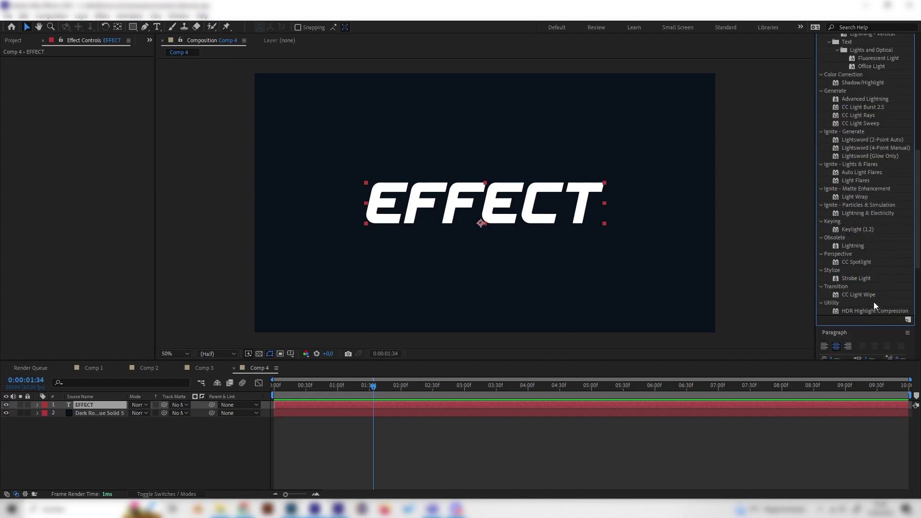
{"action": "left_click", "coordinate": [857, 295]}
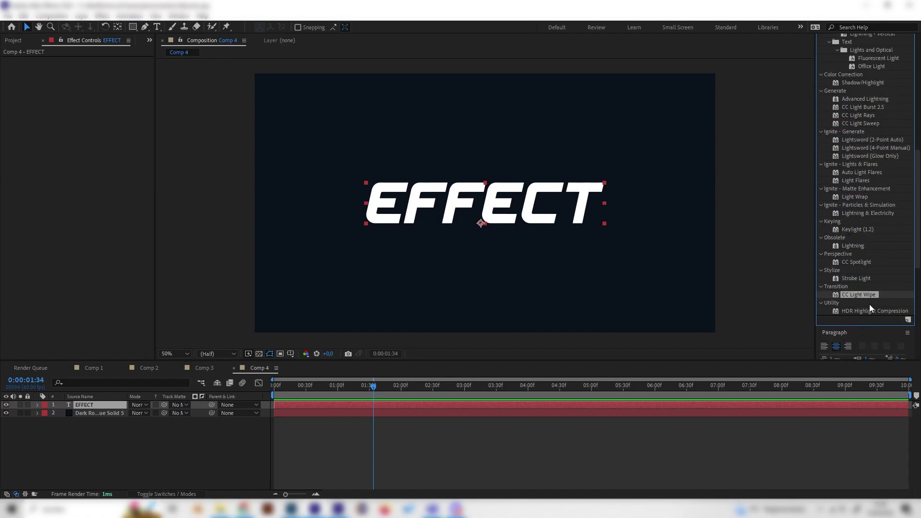
{"action": "double_click", "coordinate": [854, 294]}
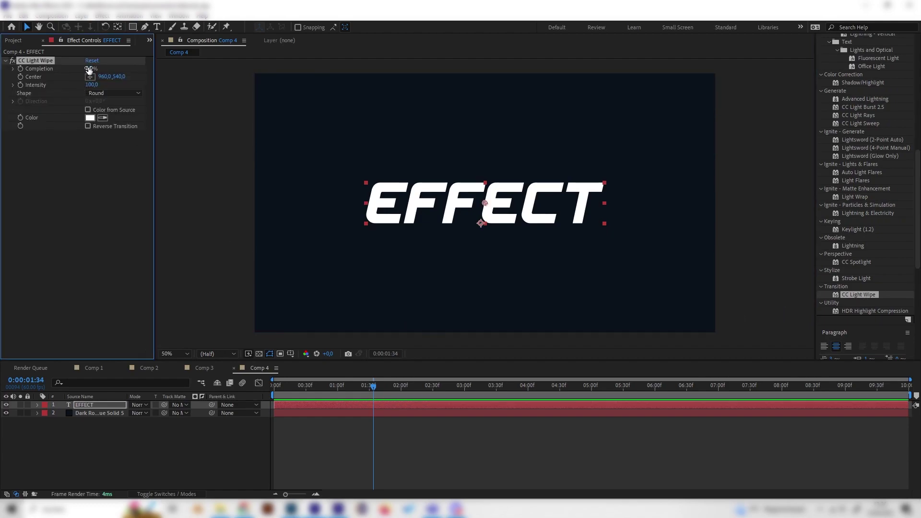
- Enable Reverse Transition on CC Light Wipe and keyframe Completion at 100% at 0:00:00:00
{"action": "left_click_drag", "start_coordinate": [90, 69], "coordinate": [75, 85]}
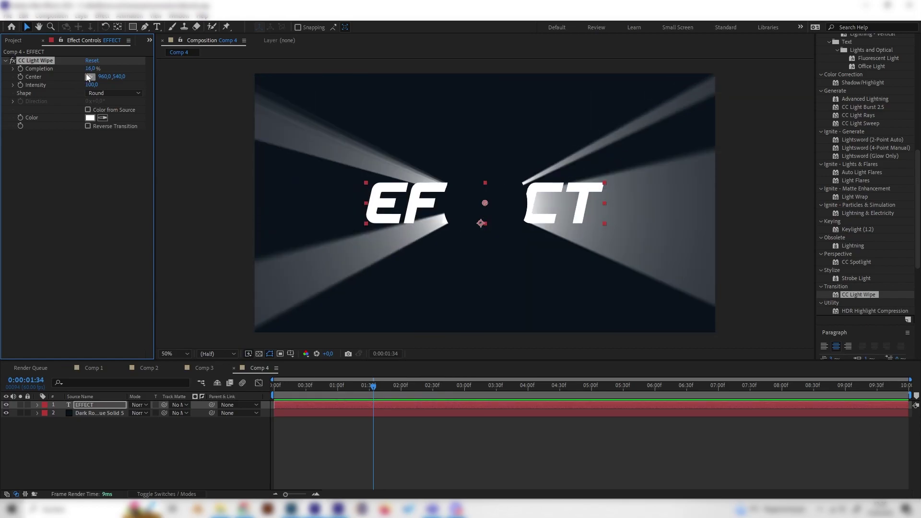
{"action": "left_click", "coordinate": [87, 127]}
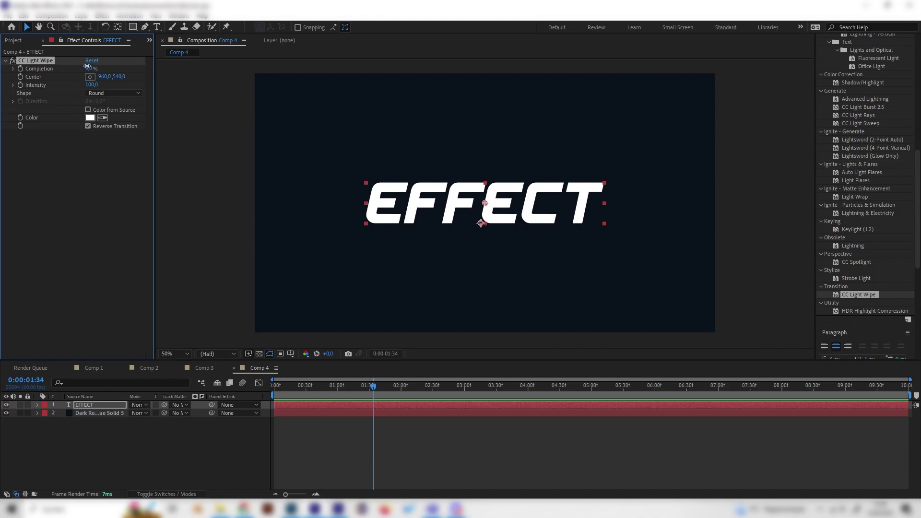
{"action": "left_click_drag", "start_coordinate": [92, 68], "coordinate": [151, 68]}
{"action": "left_click_drag", "start_coordinate": [297, 386], "coordinate": [226, 385]}
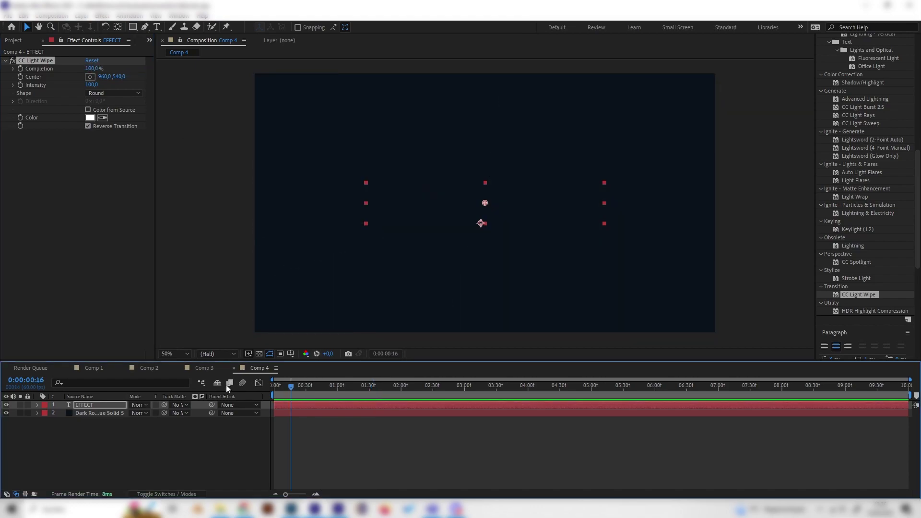
{"action": "left_click", "coordinate": [20, 69]}
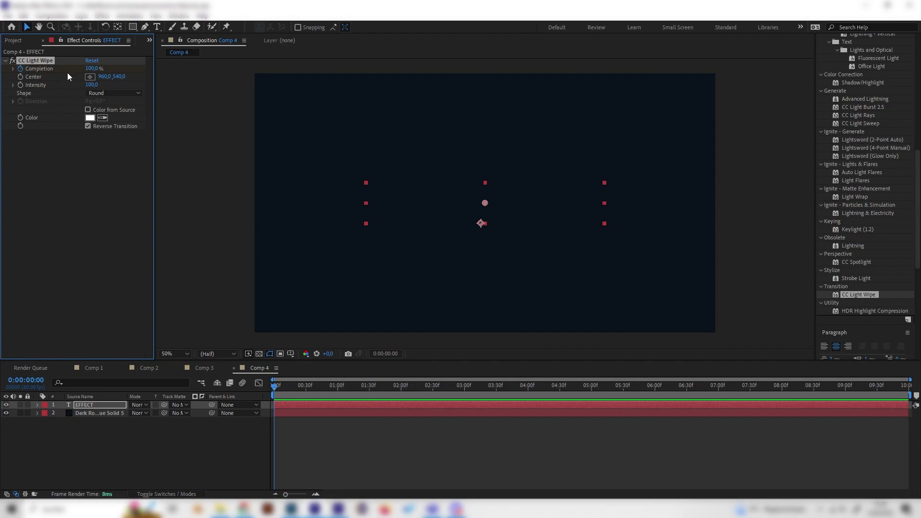
- Add a second Completion keyframe at 0:00:02:01 that reveals the text, and play the light wipe from the start
{"action": "left_click_drag", "start_coordinate": [350, 385], "coordinate": [402, 385]}
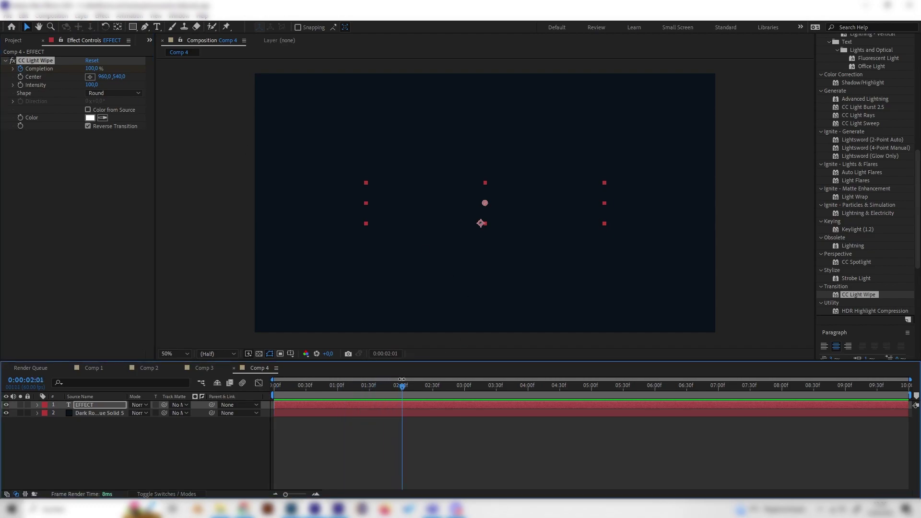
{"action": "mouse_move", "coordinate": [92, 69]}
{"action": "left_mouse_down"}
{"action": "mouse_move", "coordinate": [67, 72]}
{"action": "mouse_move", "coordinate": [90, 70]}
{"action": "left_mouse_up"}
{"action": "right_click", "coordinate": [97, 71]}
{"action": "left_click", "coordinate": [62, 189]}
{"action": "left_click_drag", "start_coordinate": [356, 385], "coordinate": [242, 385]}
{"action": "key", "text": "space"}
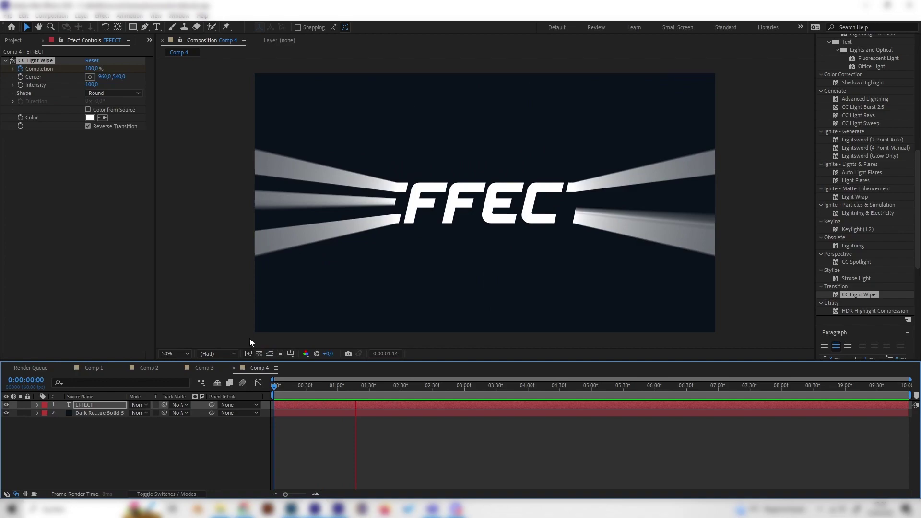